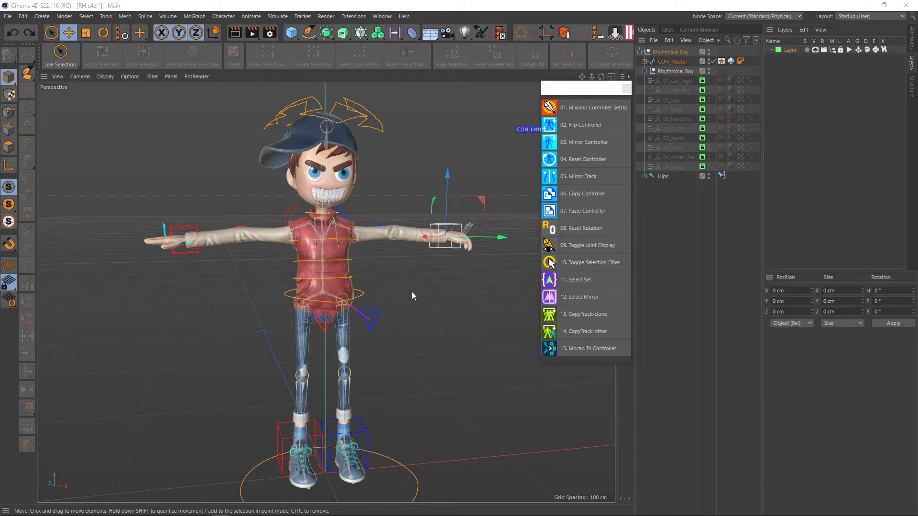
# Step: Orbit around the boy character and nudge the controller script palette slightly lower
pyautogui.moveTo(412, 292)
pyautogui.keyDown('alt'); pyautogui.mouseDown()
pyautogui.moveTo(400, 303)
pyautogui.moveTo(337, 311)
pyautogui.moveTo(409, 307)
pyautogui.moveTo(377, 255)
pyautogui.mouseUp(); pyautogui.keyUp('alt')
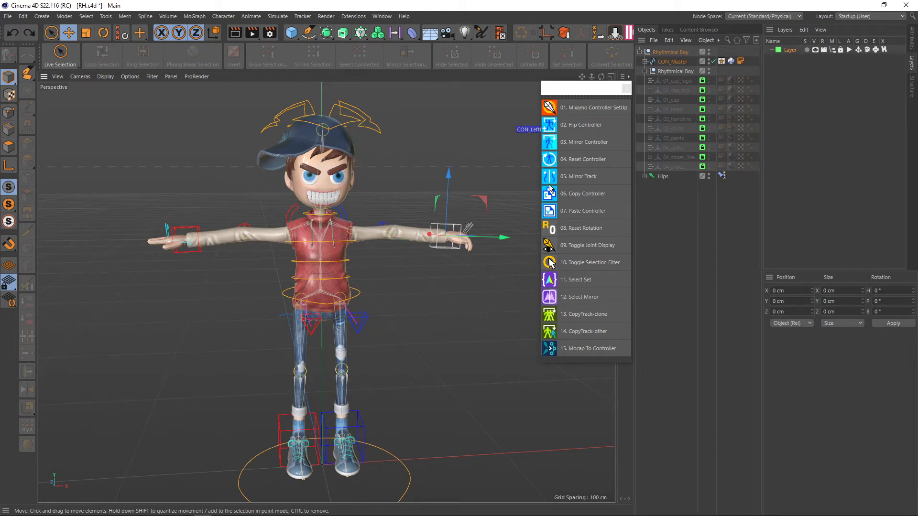
pyautogui.moveTo(581, 88); pyautogui.dragTo(581, 97)
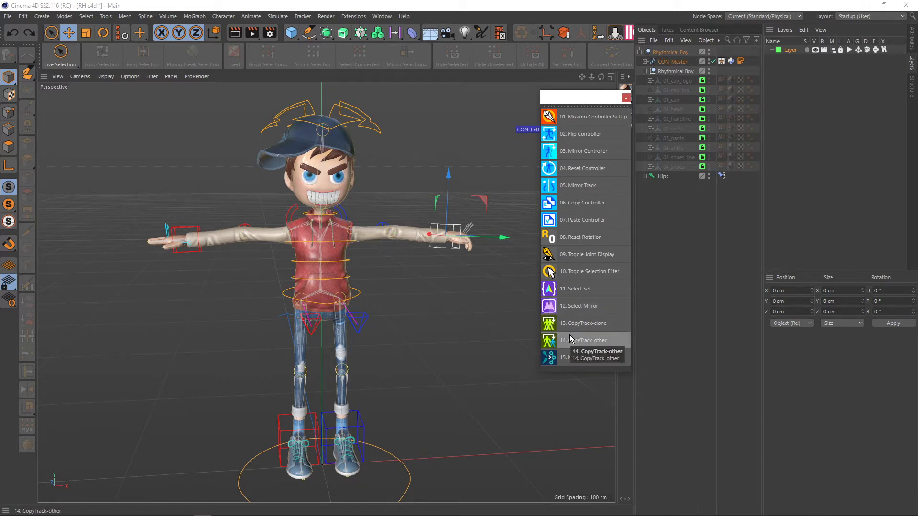
# Step: Collapse the Rhythmical Boy hierarchy and drag CON_Left up to lift the left arm
pyautogui.click(646, 71)
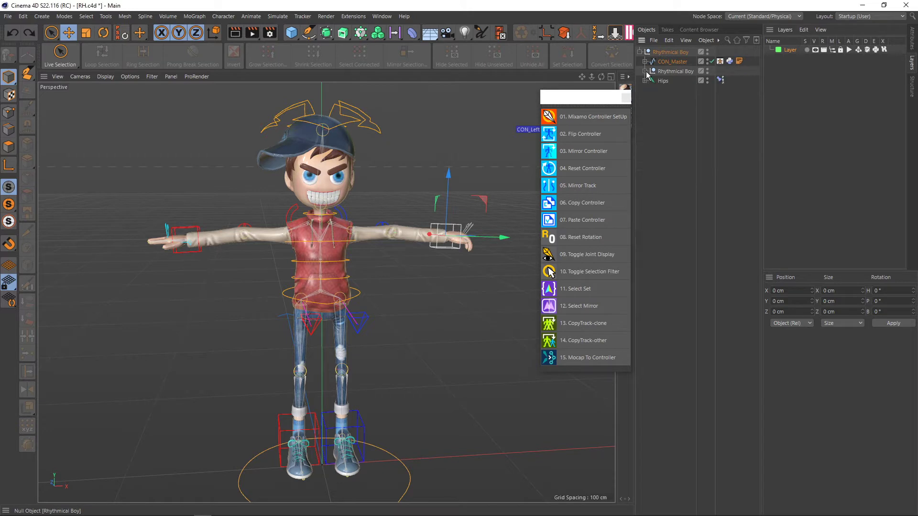
pyautogui.scroll(1, 472, 187)
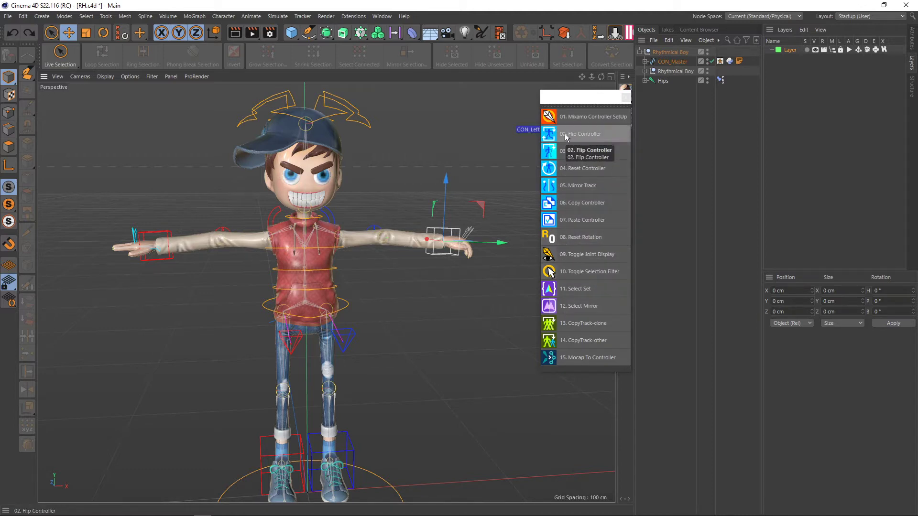
pyautogui.moveTo(377, 251)
pyautogui.keyDown('alt'); pyautogui.mouseDown()
pyautogui.moveTo(320, 280)
pyautogui.moveTo(388, 262)
pyautogui.mouseUp(); pyautogui.keyUp('alt')
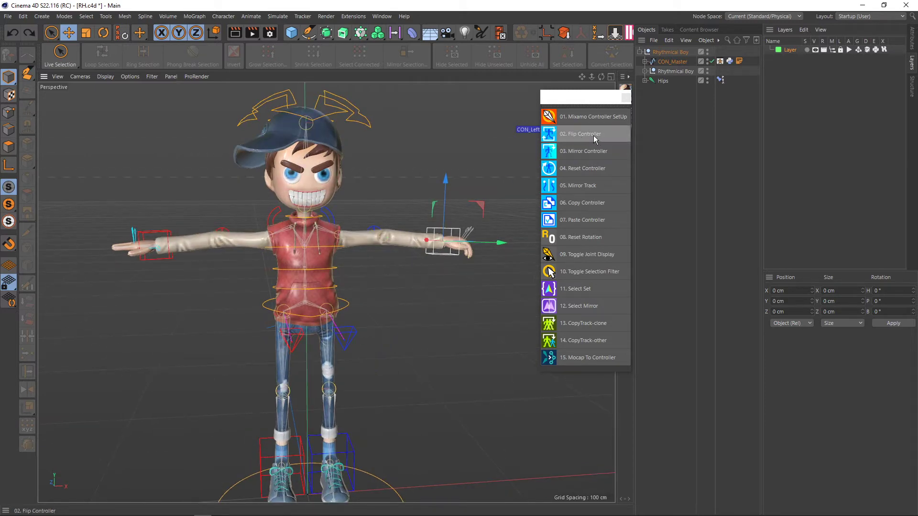
pyautogui.moveTo(451, 184); pyautogui.dragTo(447, 93)
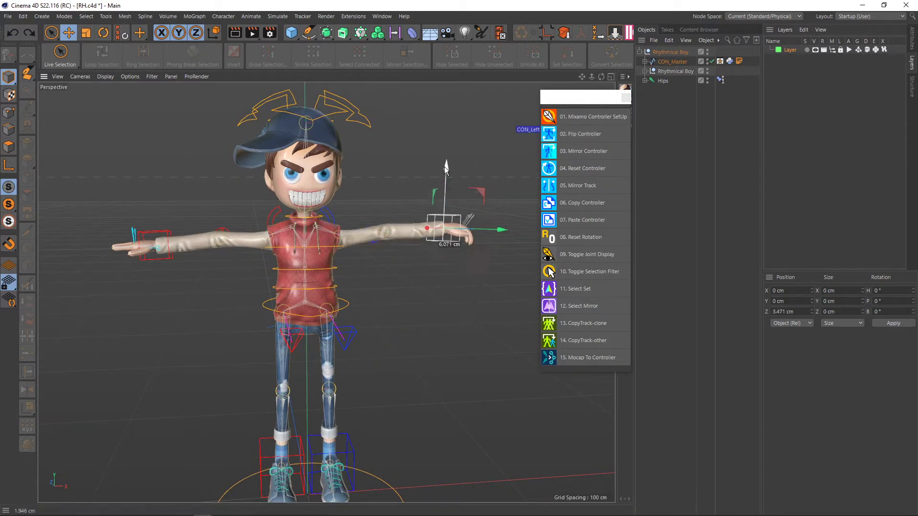
pyautogui.keyDown('alt'); pyautogui.moveTo(400, 178); pyautogui.dragTo(393, 238); pyautogui.keyUp('alt')
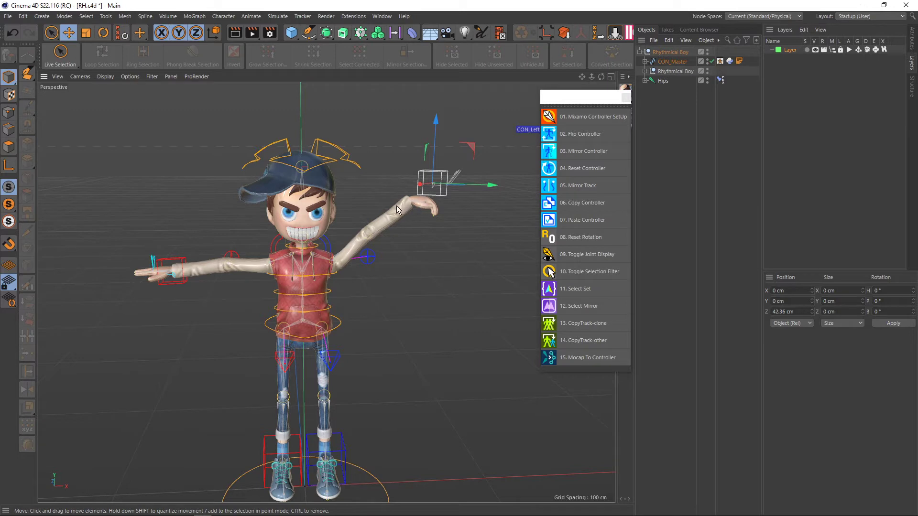
# Step: Flip the arm pose to the opposite side and back with 02. Flip Controller
pyautogui.click(563, 136)
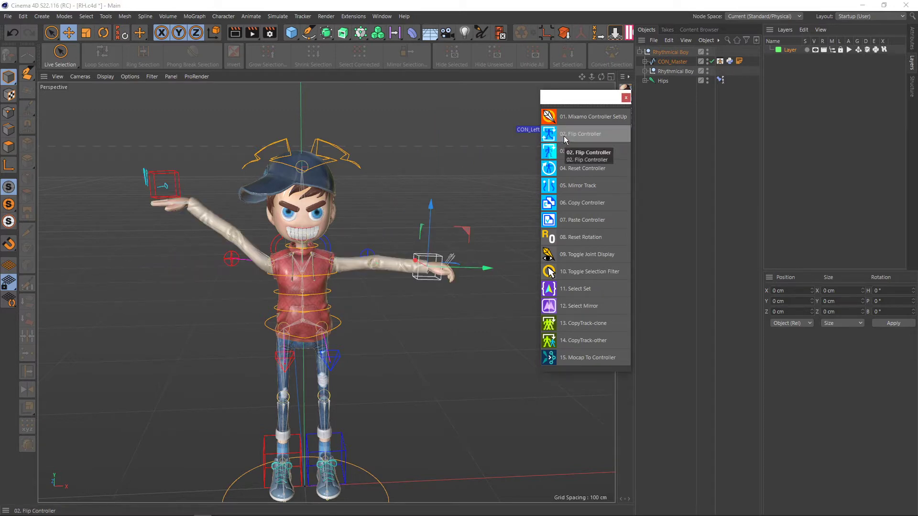
pyautogui.click(564, 136)
pyautogui.scroll(2, 417, 200)
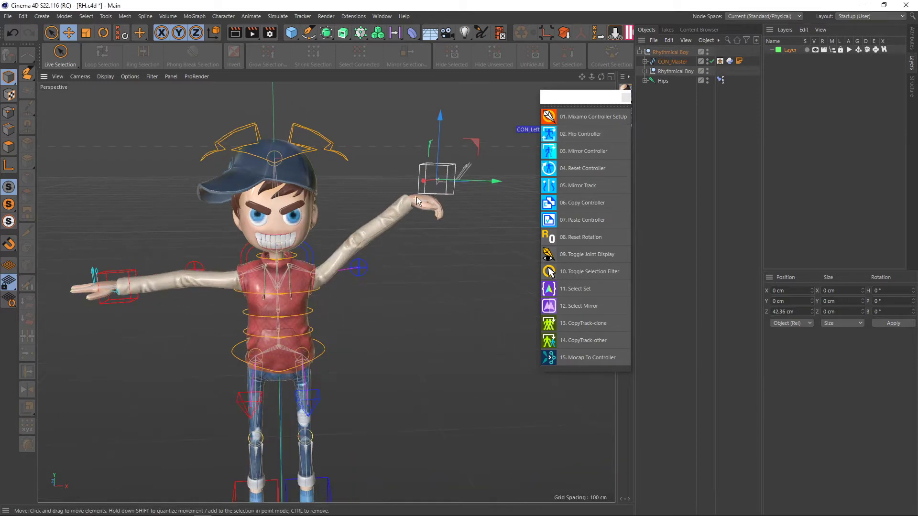
pyautogui.moveTo(188, 277)
pyautogui.keyDown('alt'); pyautogui.mouseDown()
pyautogui.moveTo(249, 256)
pyautogui.moveTo(280, 309)
pyautogui.mouseUp(); pyautogui.keyUp('alt')
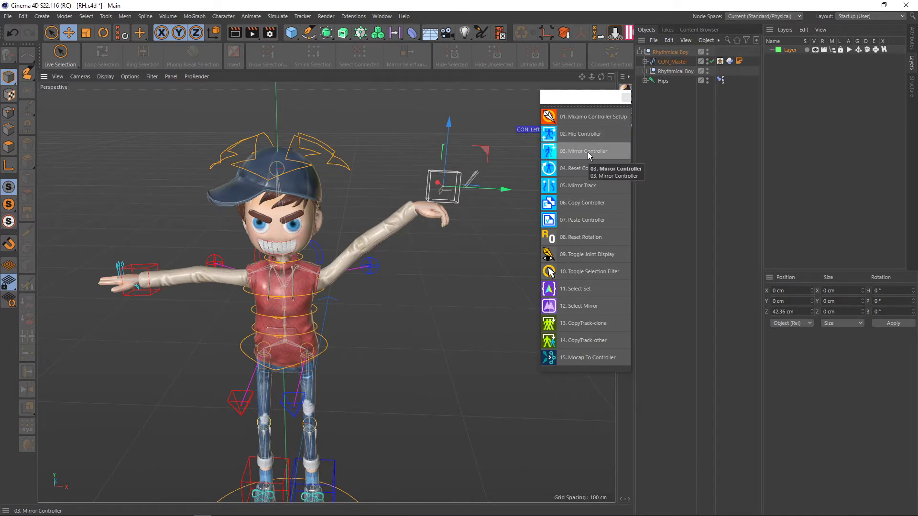
# Step: Mirror the raised left-arm pose onto the right arm, then pan and zoom out
pyautogui.scroll(1, 455, 239)
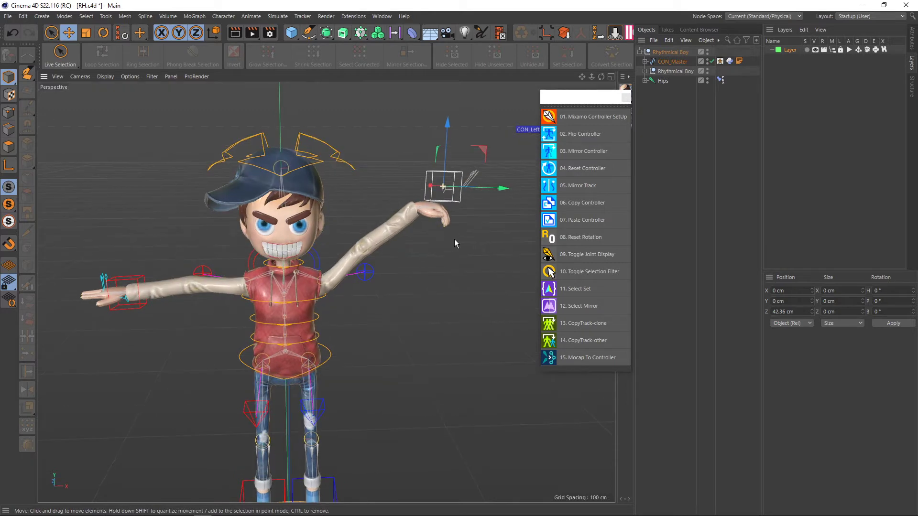
pyautogui.scroll(1, 426, 202)
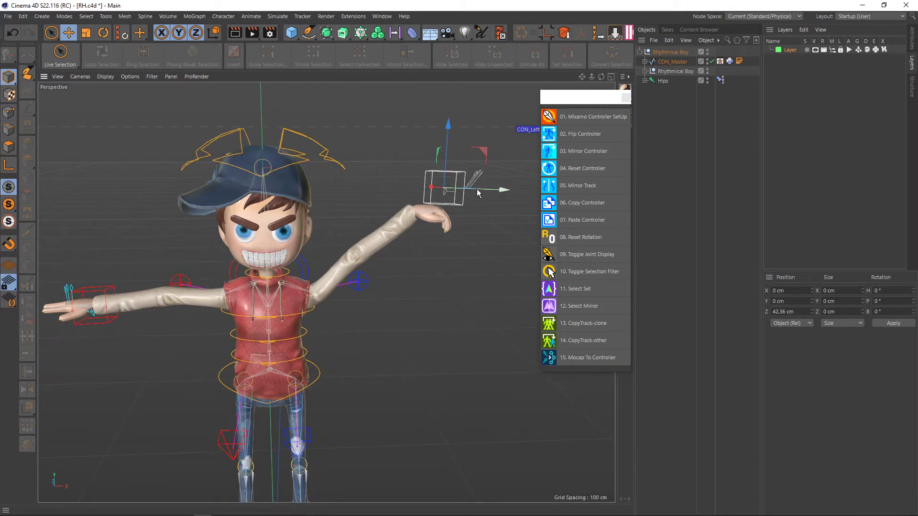
pyautogui.click(571, 152)
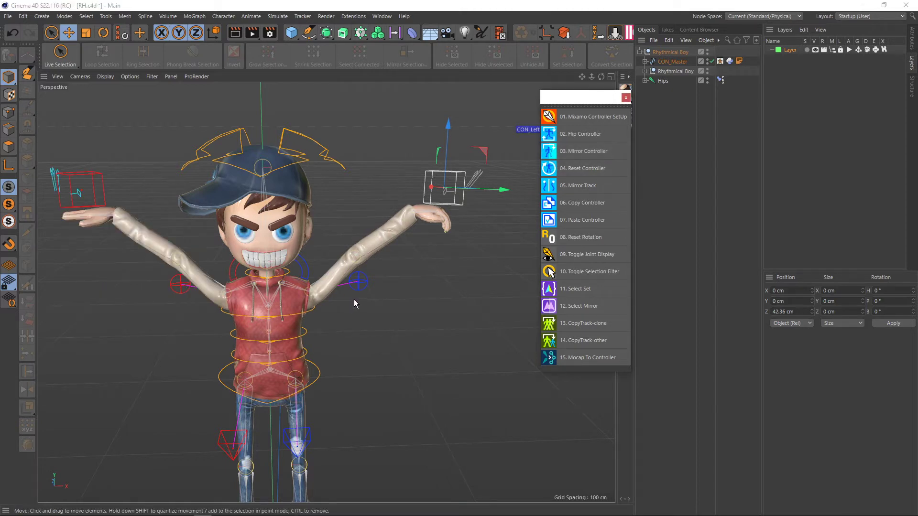
pyautogui.keyDown('alt'); pyautogui.moveTo(354, 299); pyautogui.dragTo(200, 217, button='middle'); pyautogui.keyUp('alt')
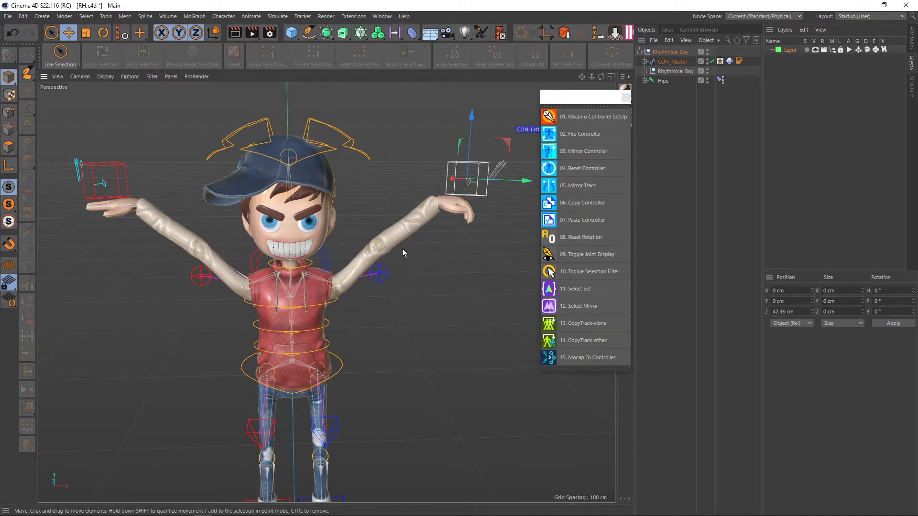
pyautogui.scroll(-2, 361, 301)
pyautogui.scroll(-2, 374, 305)
pyautogui.scroll(-2, 366, 280)
pyautogui.scroll(-1, 366, 280)
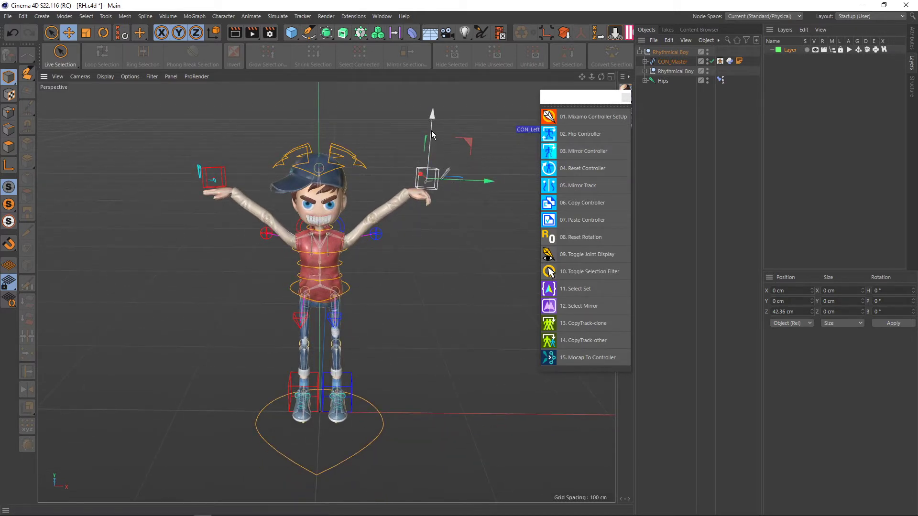
# Step: Lower CON_Left, mirror that pose to the right arm, and reset the left hand
pyautogui.moveTo(432, 115)
pyautogui.mouseDown()
pyautogui.moveTo(441, 240)
pyautogui.moveTo(399, 271)
pyautogui.mouseUp()
pyautogui.click(458, 245)
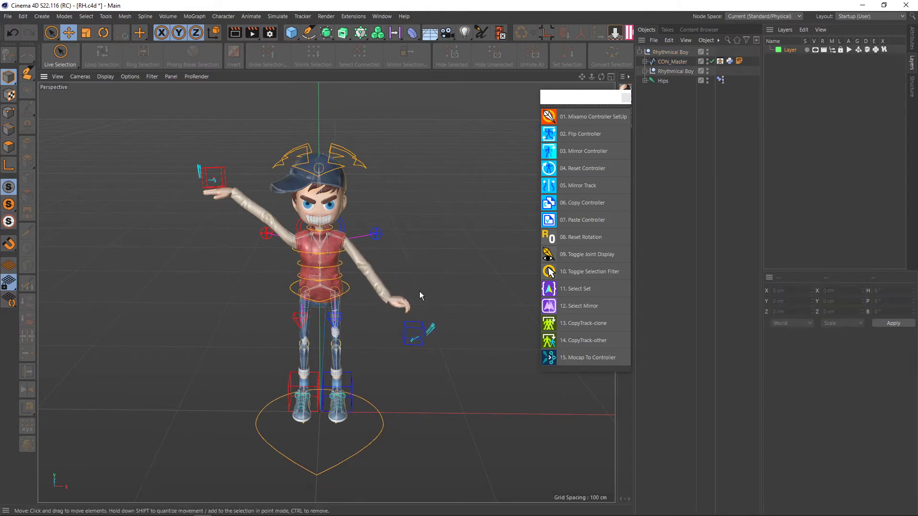
pyautogui.scroll(2, 420, 291)
pyautogui.click(409, 337)
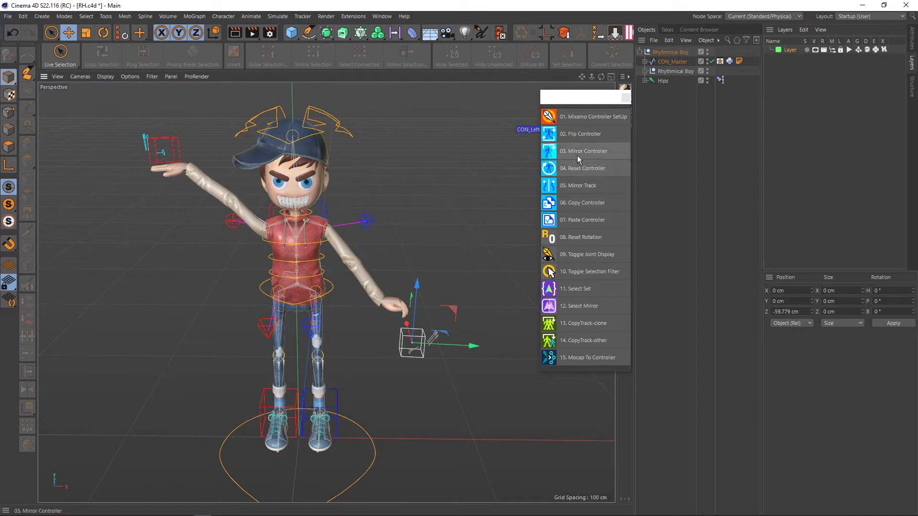
pyautogui.click(584, 151)
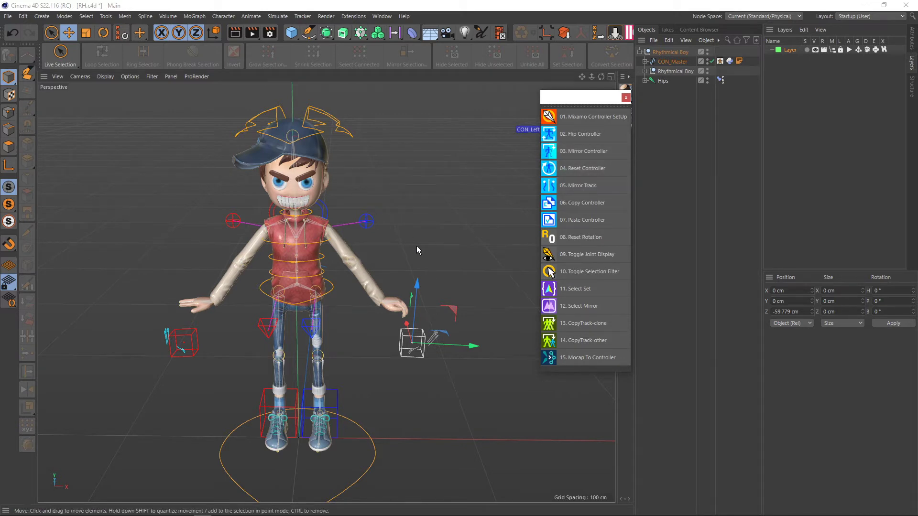
pyautogui.click(572, 170)
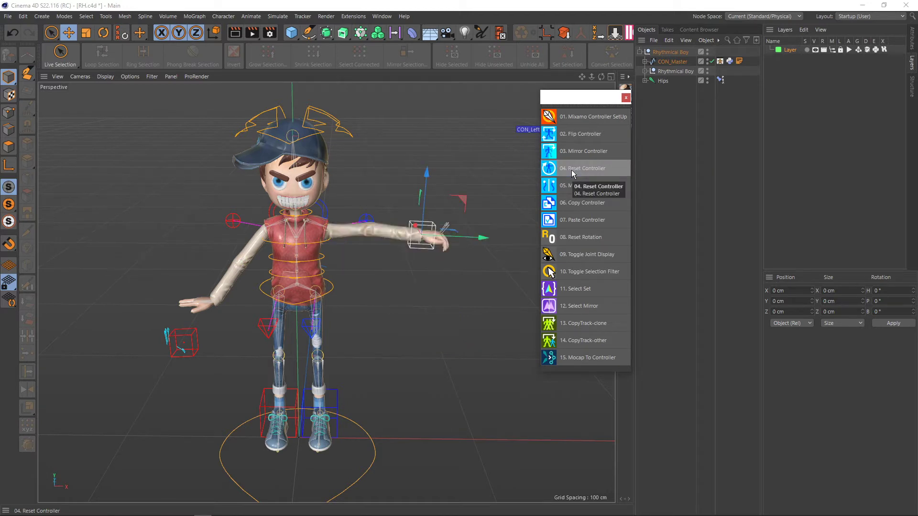
# Step: Return all controllers to the rest T-pose by running Reset Controller on CON_Master
pyautogui.click(413, 325)
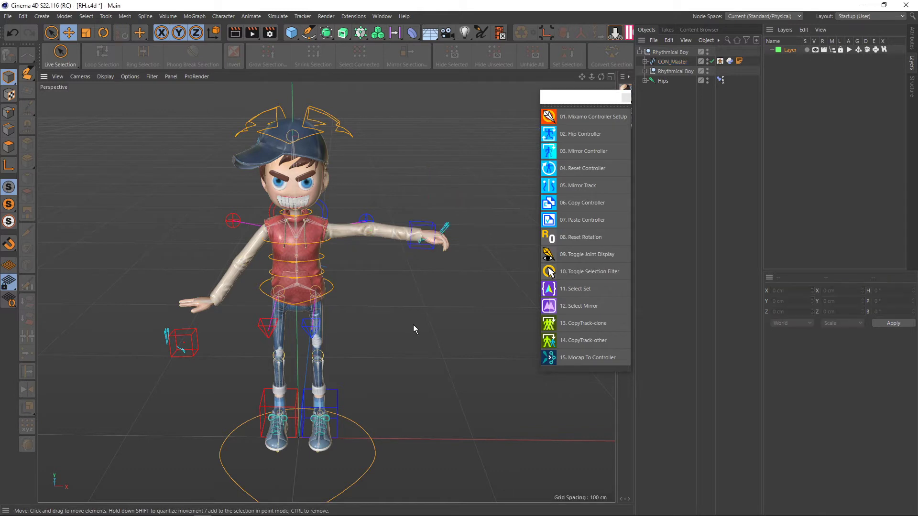
pyautogui.click(573, 170)
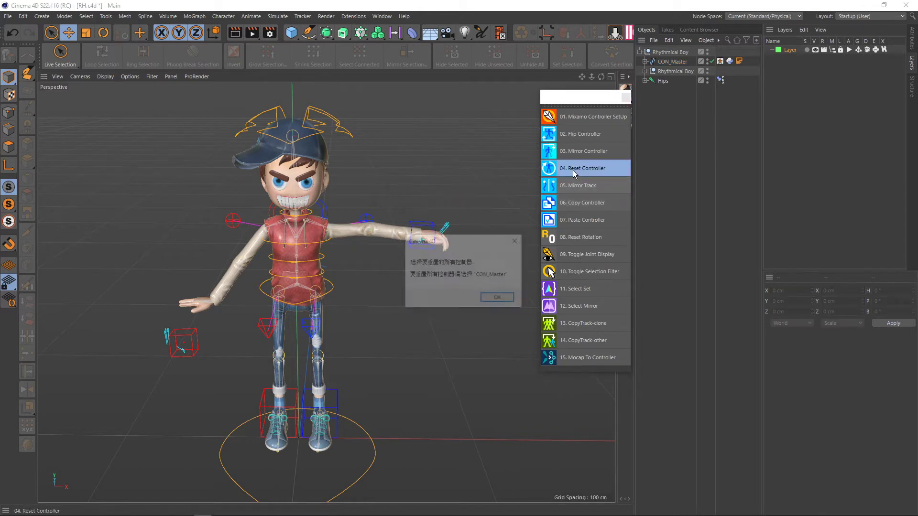
pyautogui.click(500, 298)
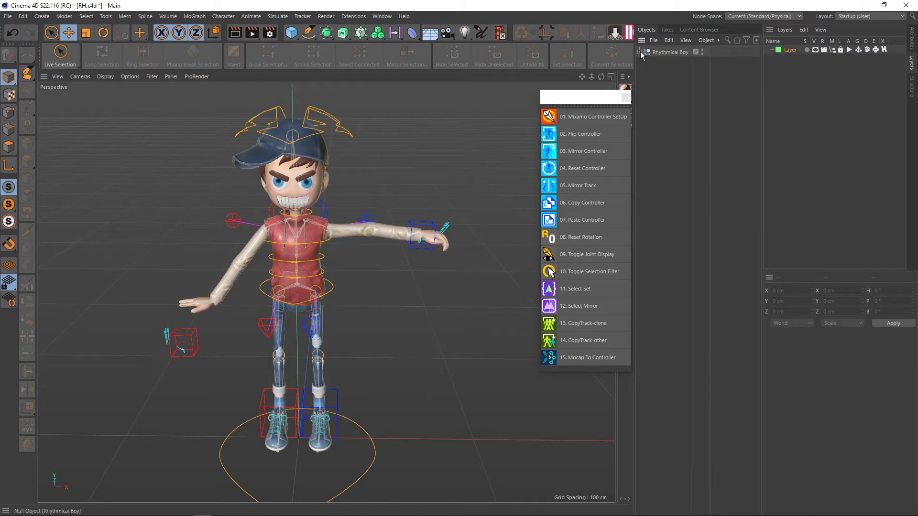
pyautogui.click(670, 61)
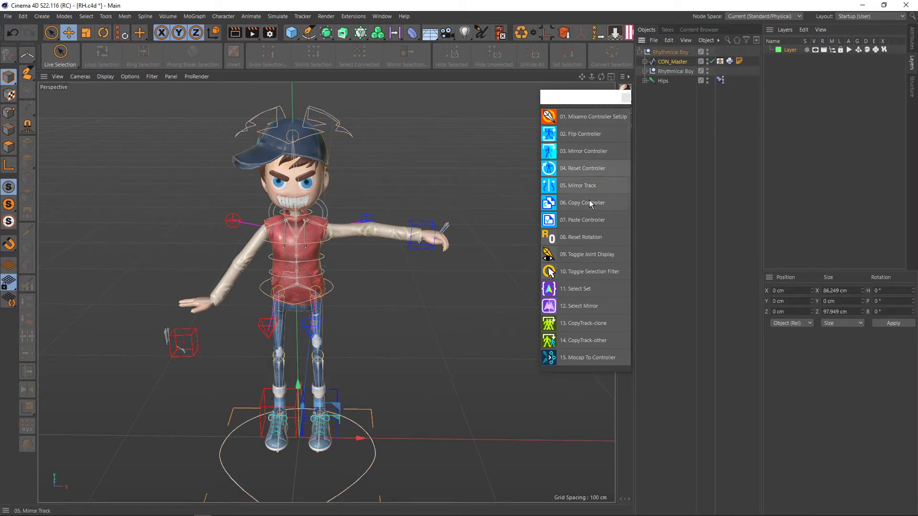
pyautogui.click(581, 171)
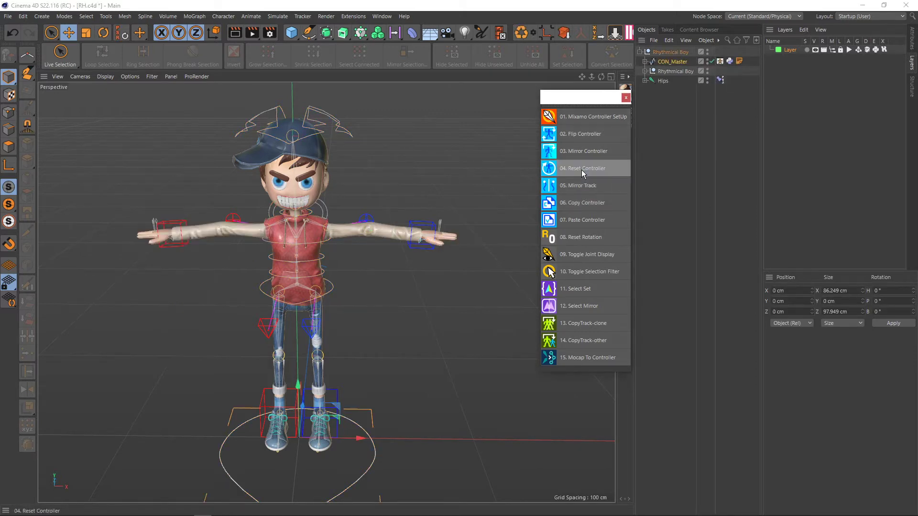
# Step: Select the wrist controller, apply Reset Controller to it, then deselect it
pyautogui.scroll(3, 456, 233)
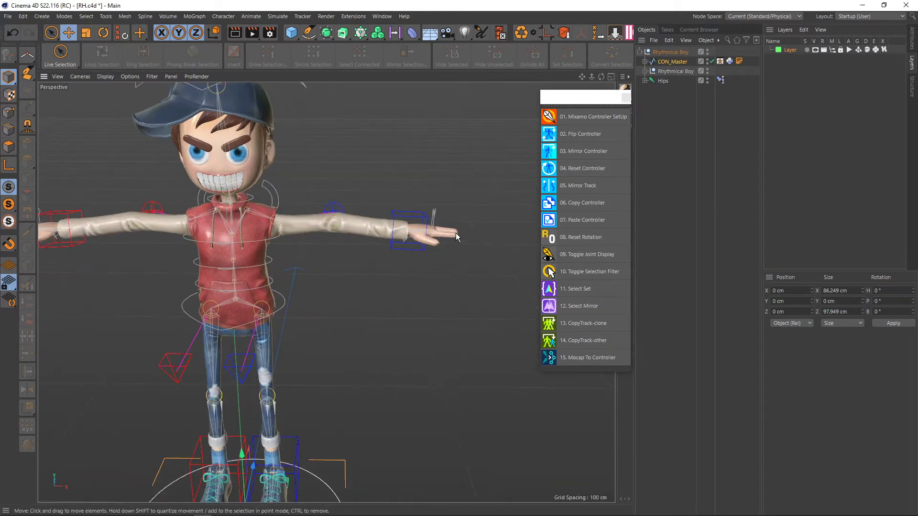
pyautogui.scroll(3, 455, 234)
pyautogui.moveTo(455, 233)
pyautogui.keyDown('alt'); pyautogui.mouseDown()
pyautogui.moveTo(388, 225)
pyautogui.moveTo(428, 231)
pyautogui.mouseUp(); pyautogui.keyUp('alt')
pyautogui.scroll(-3, 420, 240)
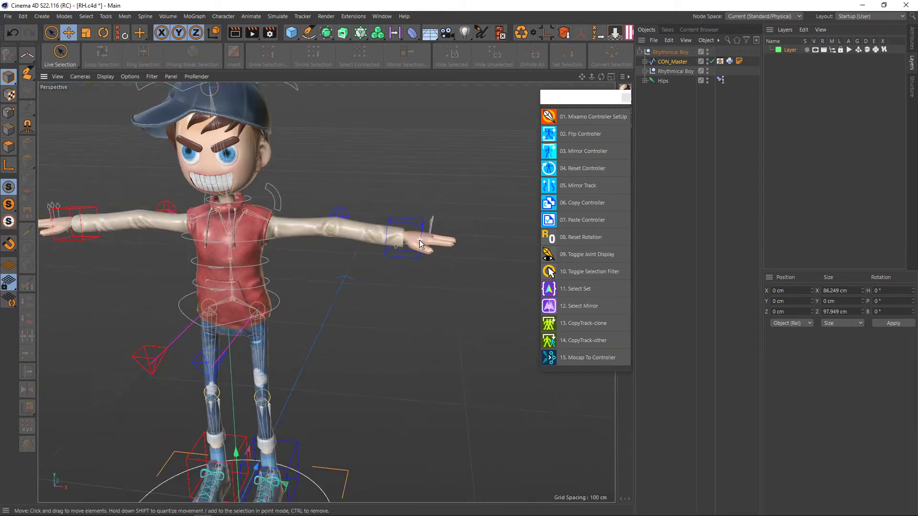
pyautogui.click(397, 239)
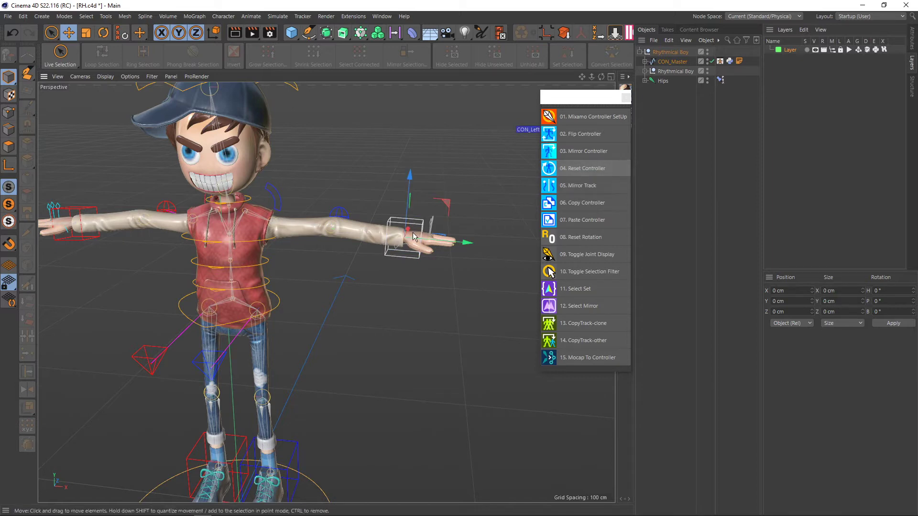
pyautogui.click(591, 170)
pyautogui.click(515, 189)
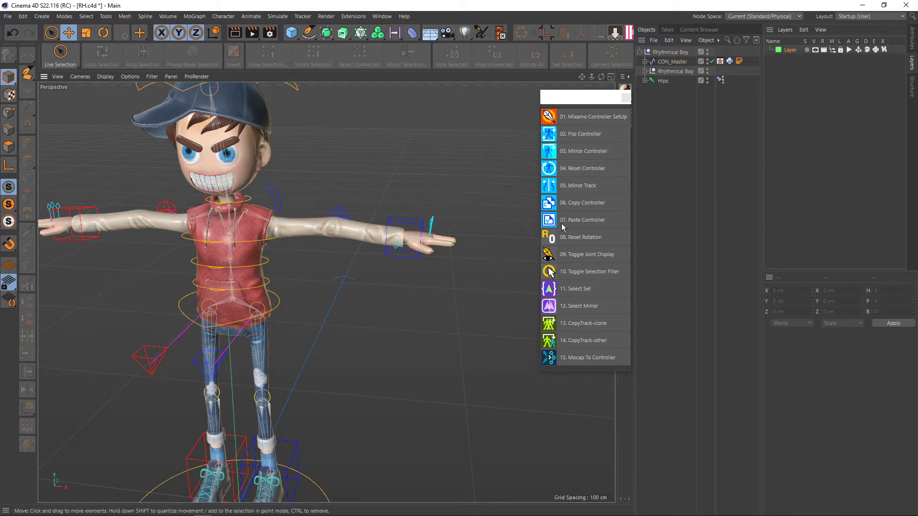
# Step: Expand CON_Master, select it with its children, and fold its hierarchy closed
pyautogui.click(645, 62)
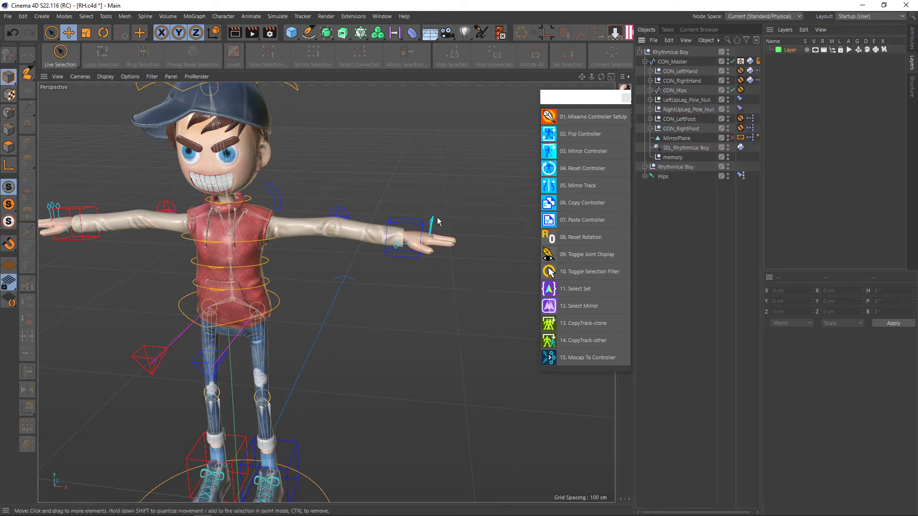
pyautogui.click(670, 61)
pyautogui.click(645, 62)
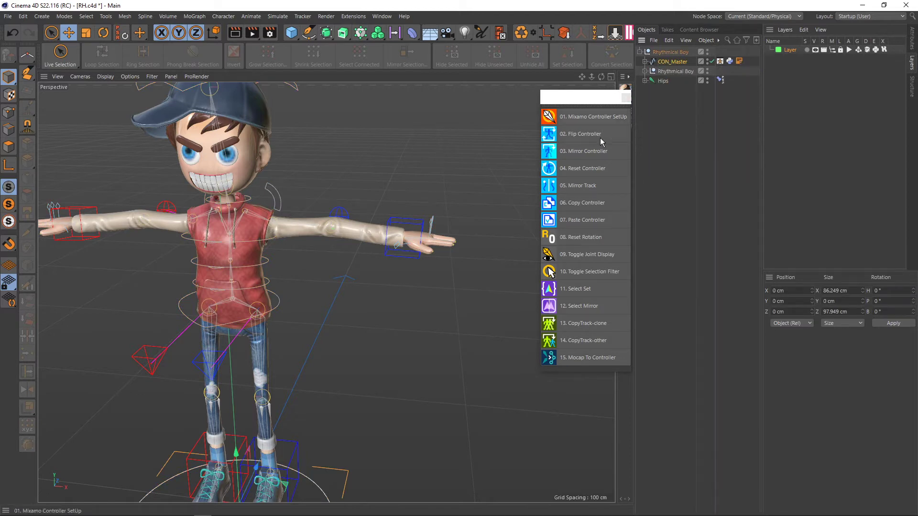
# Step: Apply 04. Reset Controller so every rig controller returns to the default T-pose
pyautogui.click(581, 167)
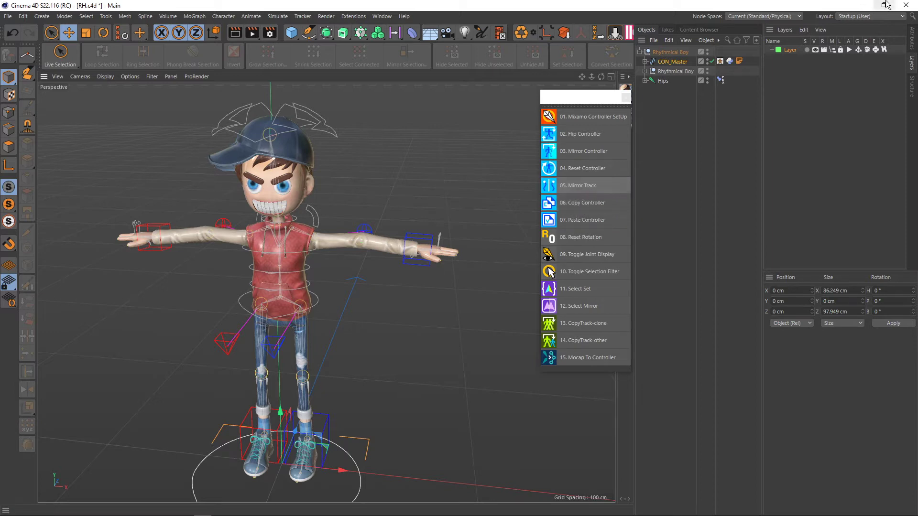
pyautogui.click(866, 16)
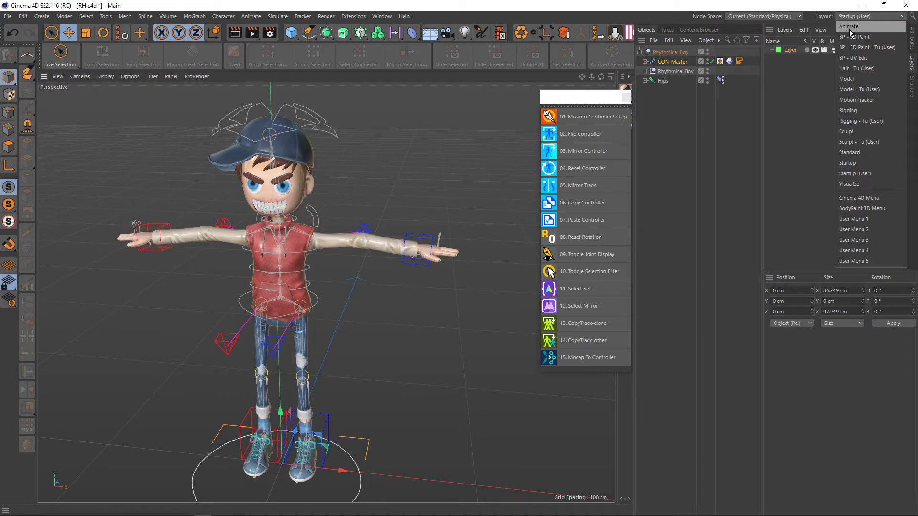
pyautogui.click(589, 188)
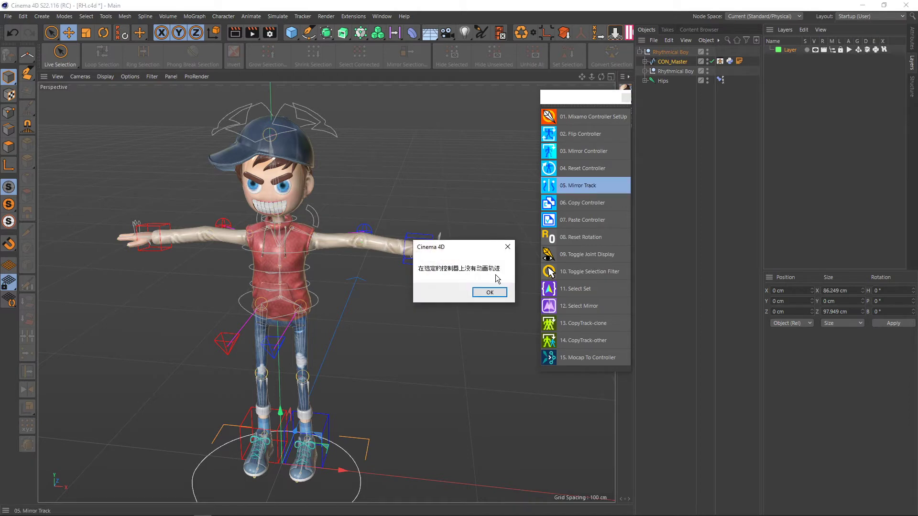
pyautogui.click(488, 291)
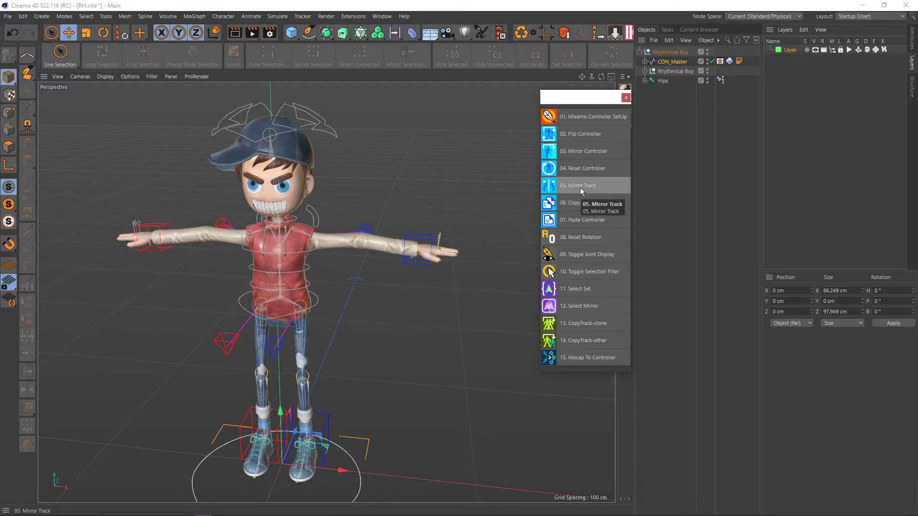
pyautogui.click(569, 359)
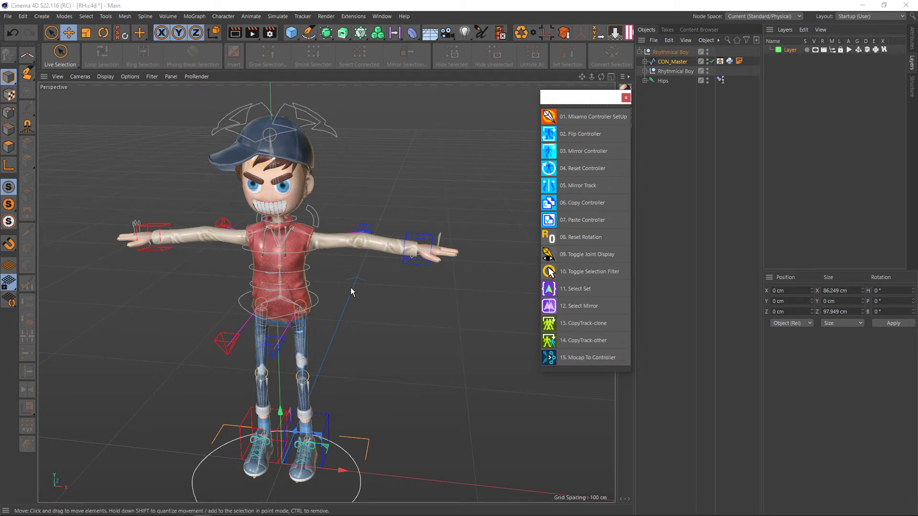
# Step: Raise the left hand controller and copy its raised pose with Copy Controller
pyautogui.keyDown('alt'); pyautogui.moveTo(351, 292); pyautogui.dragTo(358, 287); pyautogui.keyUp('alt')
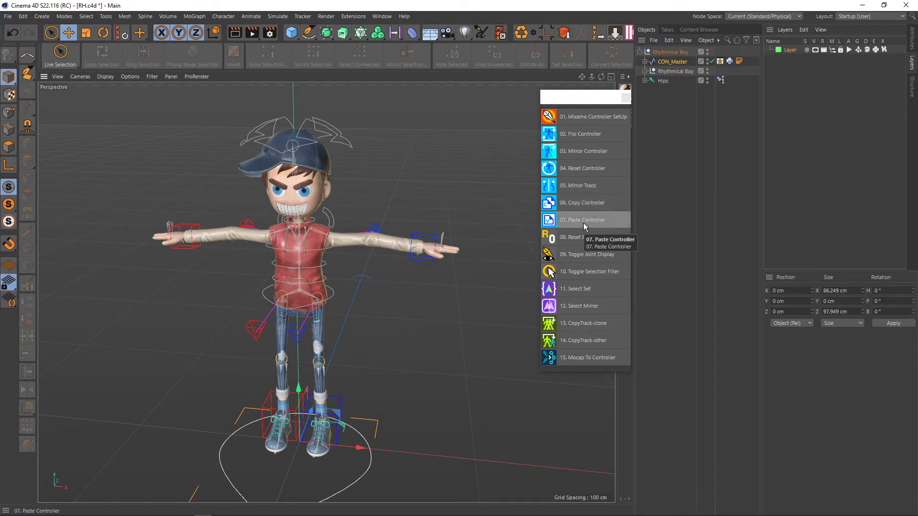
pyautogui.keyDown('alt'); pyautogui.moveTo(490, 242); pyautogui.dragTo(460, 266, button='middle'); pyautogui.keyUp('alt')
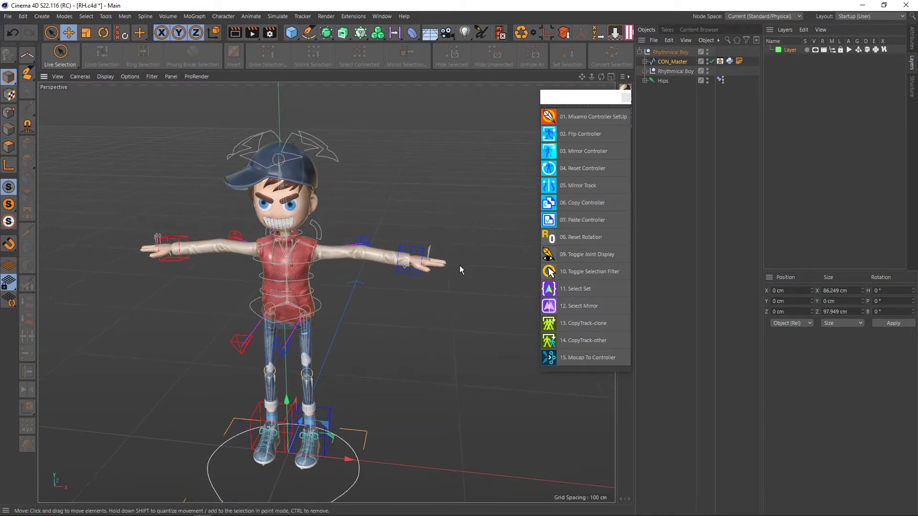
pyautogui.moveTo(442, 274)
pyautogui.keyDown('alt'); pyautogui.mouseDown()
pyautogui.moveTo(415, 277)
pyautogui.moveTo(441, 270)
pyautogui.mouseUp(); pyautogui.keyUp('alt')
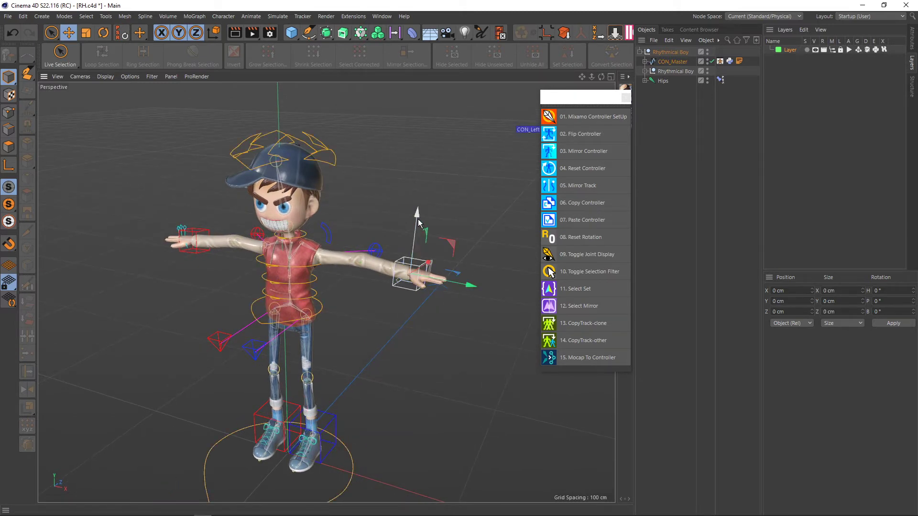
pyautogui.moveTo(423, 241)
pyautogui.mouseDown()
pyautogui.moveTo(463, 195)
pyautogui.moveTo(437, 211)
pyautogui.mouseUp()
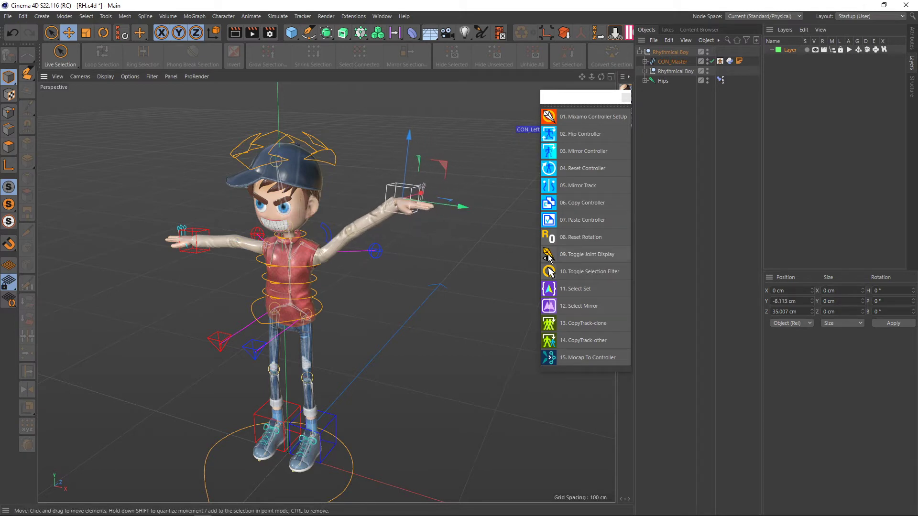
pyautogui.click(583, 202)
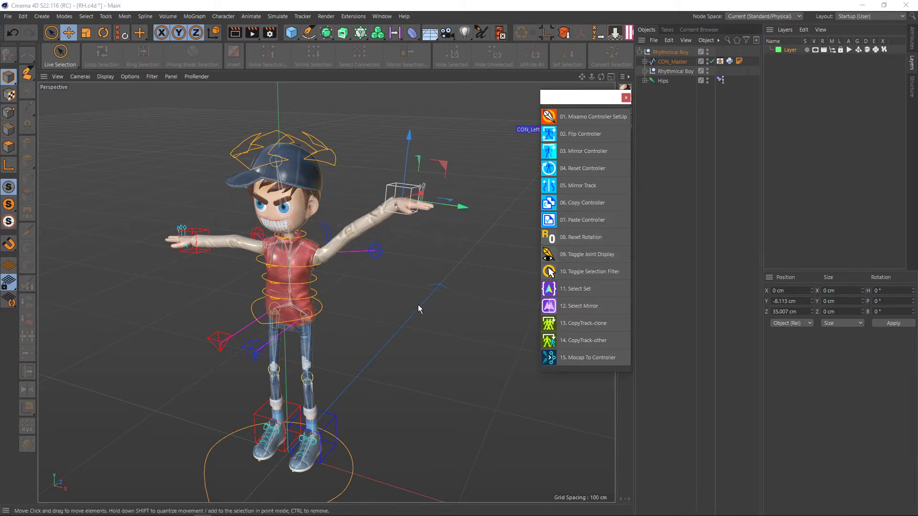
# Step: Lower the hand, paste the copied pose back, and lift it to Z 52.217 cm
pyautogui.moveTo(418, 305)
pyautogui.keyDown('alt'); pyautogui.mouseDown()
pyautogui.moveTo(451, 303)
pyautogui.moveTo(424, 319)
pyautogui.mouseUp(); pyautogui.keyUp('alt')
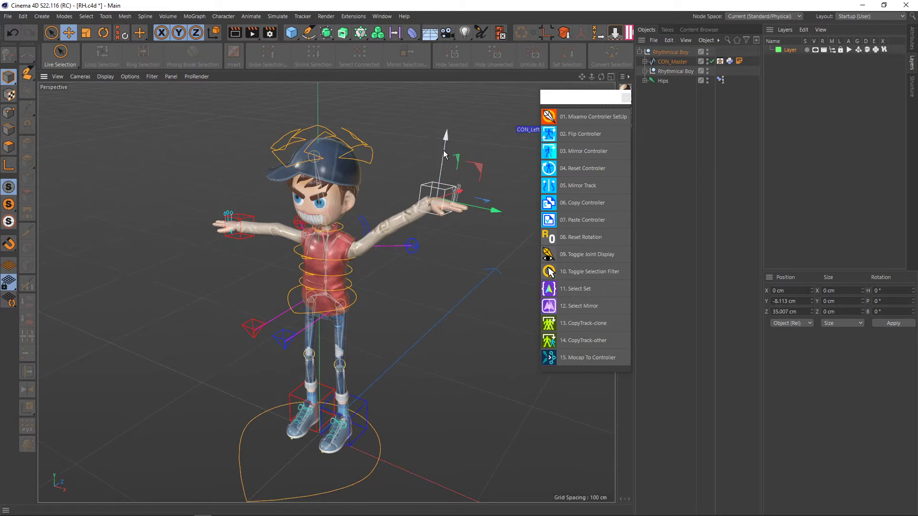
pyautogui.moveTo(449, 154)
pyautogui.mouseDown()
pyautogui.moveTo(441, 274)
pyautogui.moveTo(464, 267)
pyautogui.mouseUp()
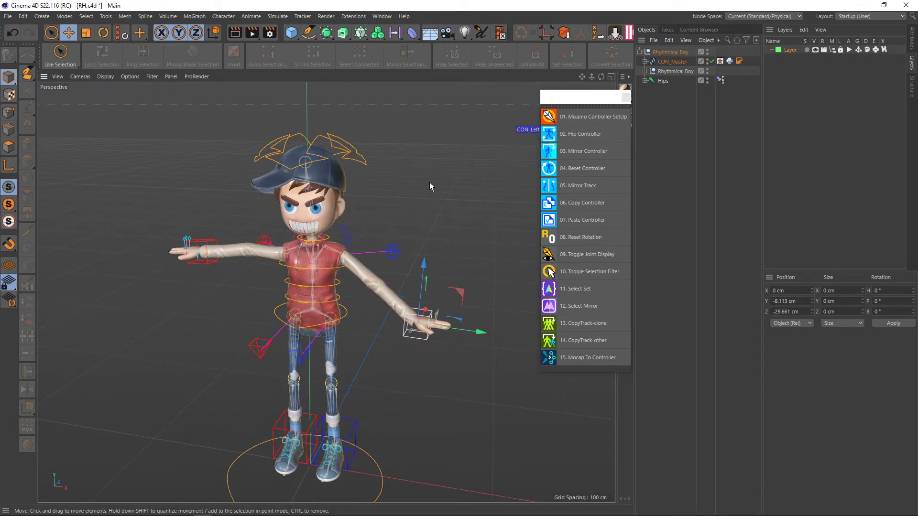
pyautogui.click(577, 220)
pyautogui.keyDown('alt'); pyautogui.moveTo(432, 267); pyautogui.dragTo(429, 270); pyautogui.keyUp('alt')
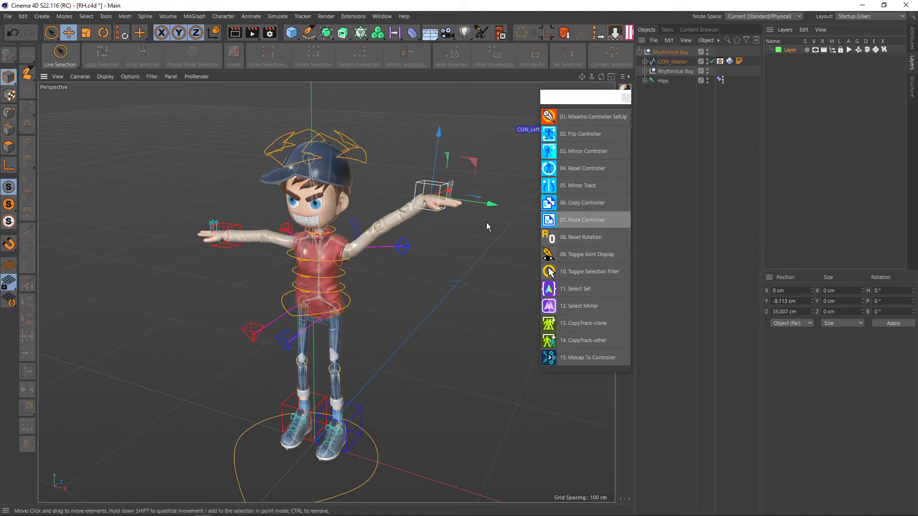
pyautogui.moveTo(486, 222)
pyautogui.keyDown('alt'); pyautogui.mouseDown()
pyautogui.moveTo(399, 202)
pyautogui.moveTo(366, 237)
pyautogui.mouseUp(); pyautogui.keyUp('alt')
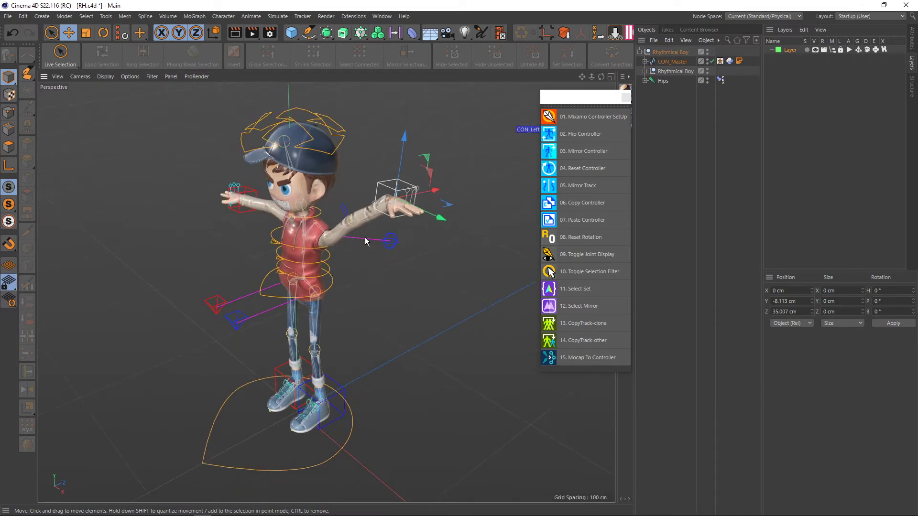
pyautogui.moveTo(402, 146); pyautogui.dragTo(402, 105)
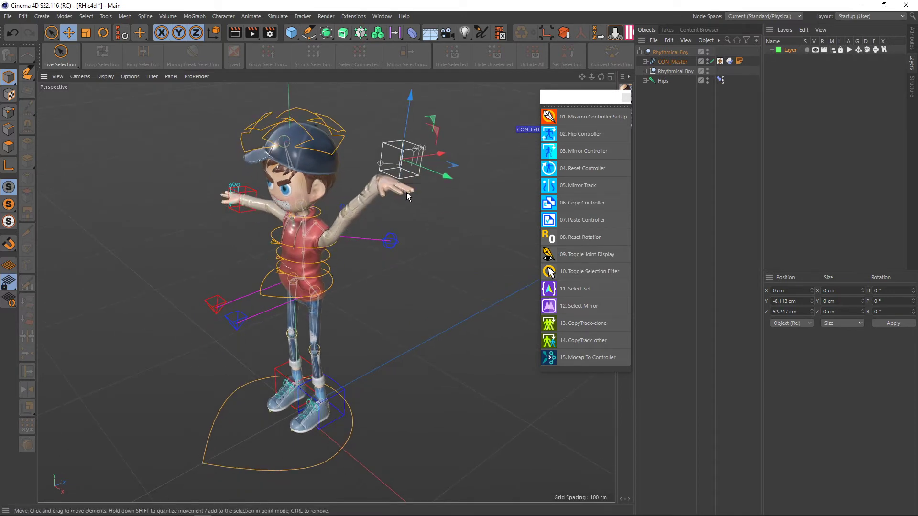
pyautogui.keyDown('alt'); pyautogui.moveTo(407, 192); pyautogui.dragTo(459, 201); pyautogui.keyUp('alt')
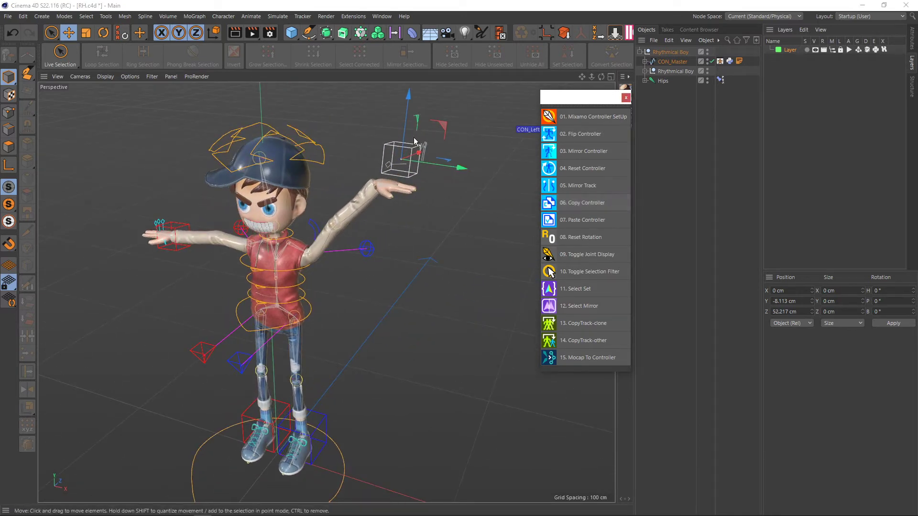
pyautogui.moveTo(406, 116)
pyautogui.mouseDown()
pyautogui.moveTo(400, 306)
pyautogui.moveTo(359, 361)
pyautogui.moveTo(383, 347)
pyautogui.mouseUp()
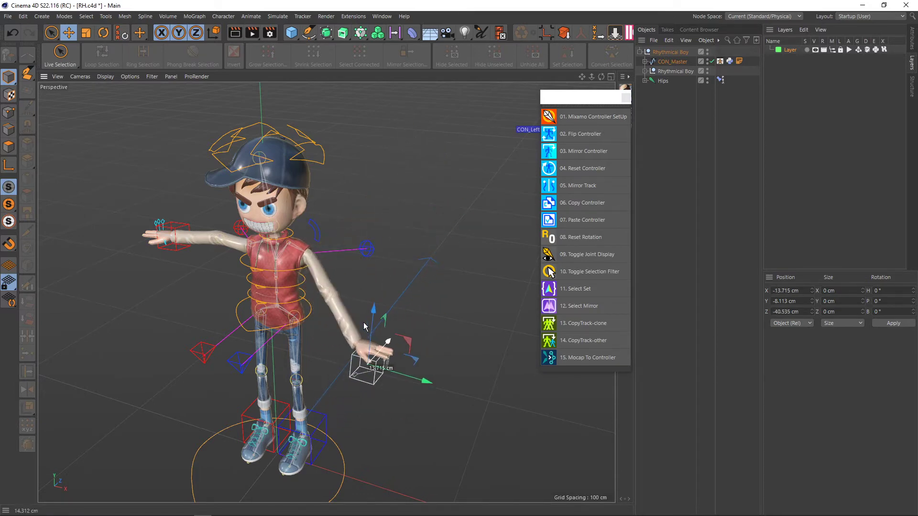
pyautogui.moveTo(440, 269)
pyautogui.keyDown('alt'); pyautogui.mouseDown()
pyautogui.moveTo(415, 250)
pyautogui.moveTo(386, 271)
pyautogui.mouseUp(); pyautogui.keyUp('alt')
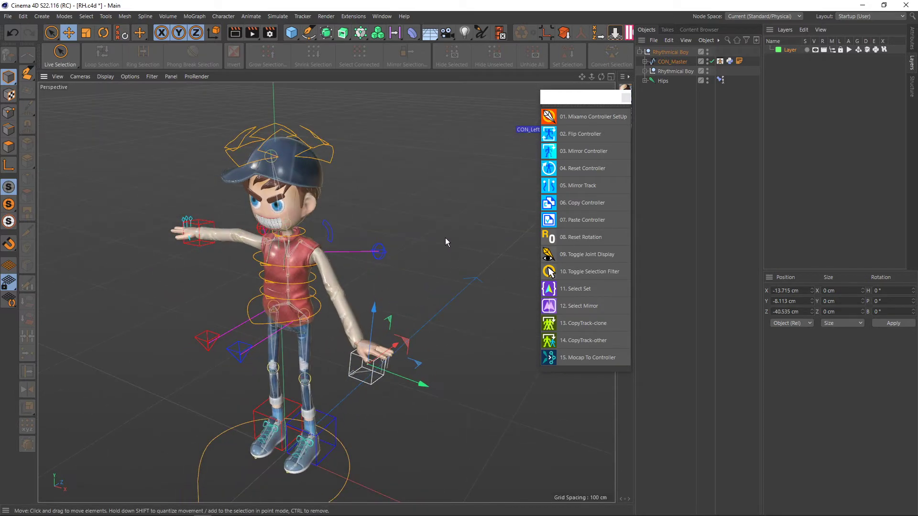
pyautogui.click(587, 204)
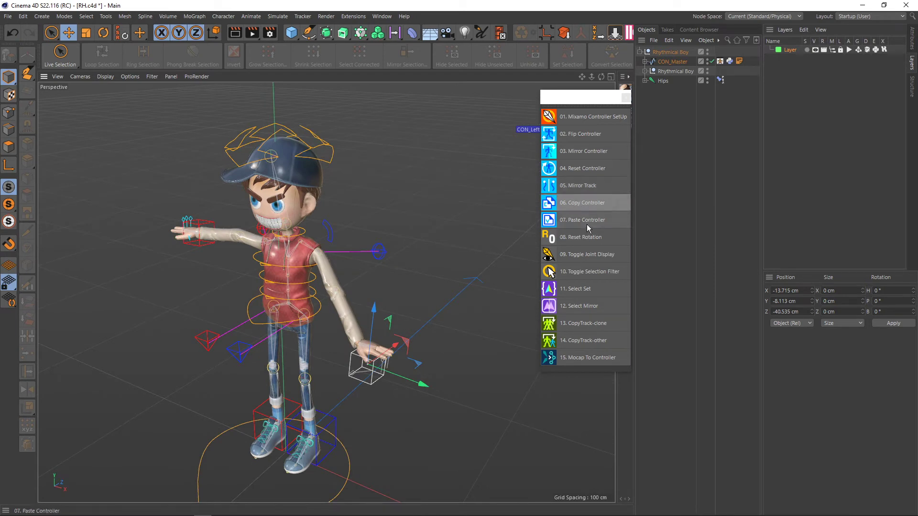
pyautogui.click(582, 220)
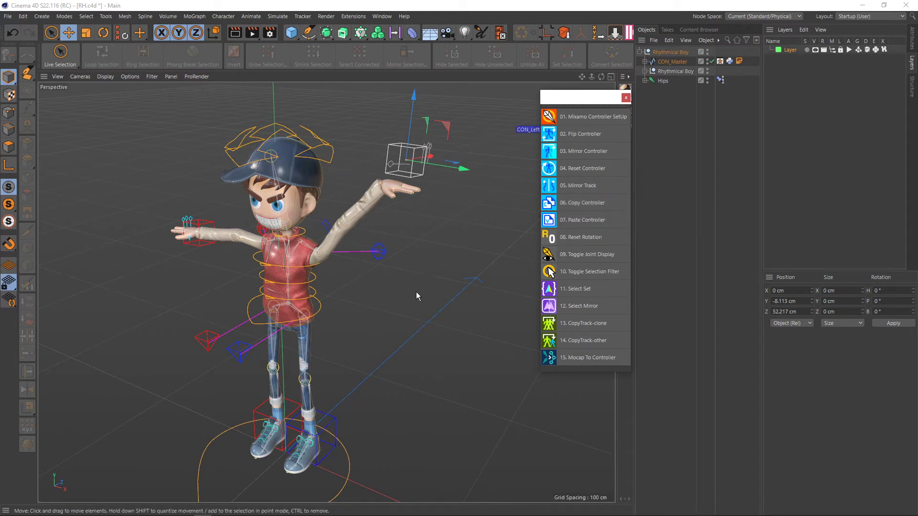
pyautogui.keyDown('alt'); pyautogui.moveTo(416, 292); pyautogui.dragTo(442, 300); pyautogui.keyUp('alt')
pyautogui.click(852, 17)
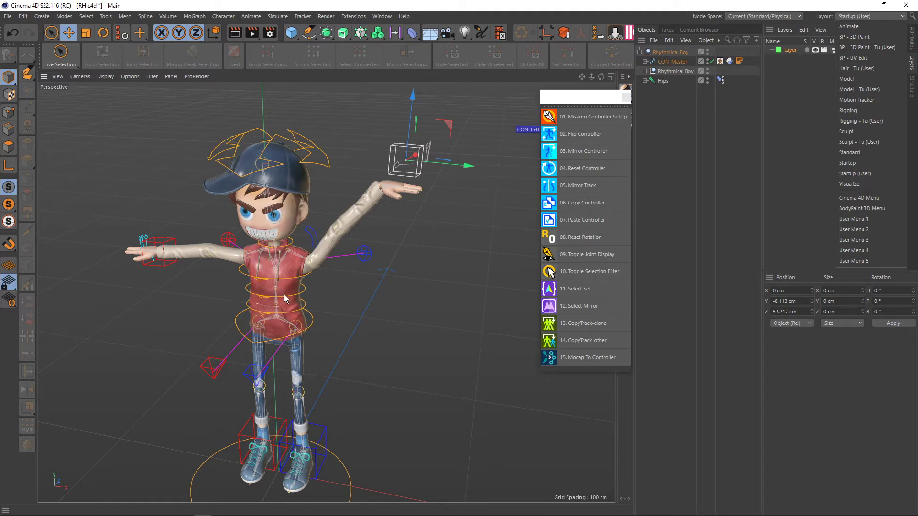
pyautogui.click(357, 259)
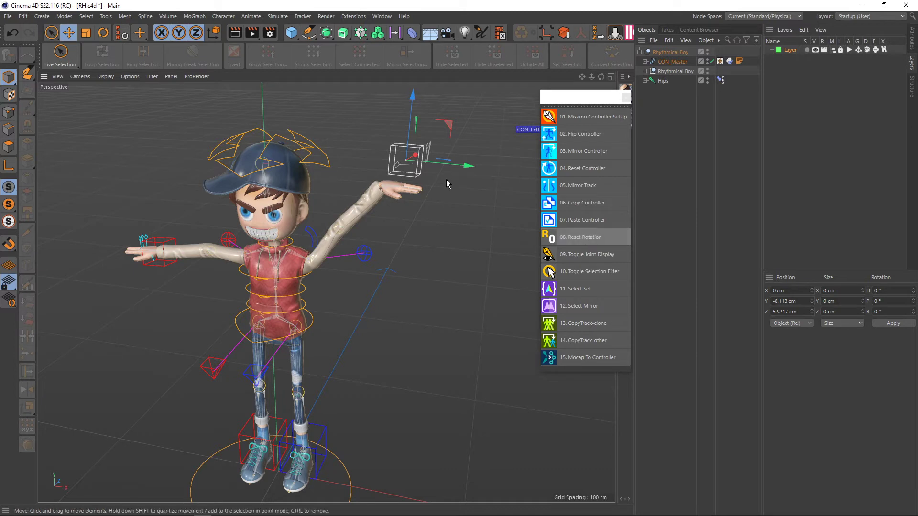
# Step: Rotate the torso controller, then zero it again with 08. Reset Rotation
pyautogui.scroll(3, 417, 178)
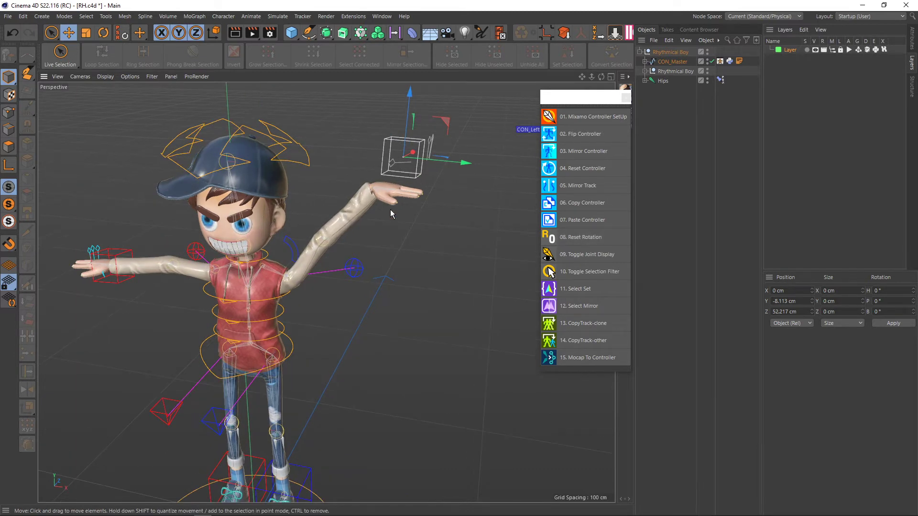
pyautogui.keyDown('alt'); pyautogui.moveTo(320, 296); pyautogui.dragTo(333, 273, button='middle'); pyautogui.keyUp('alt')
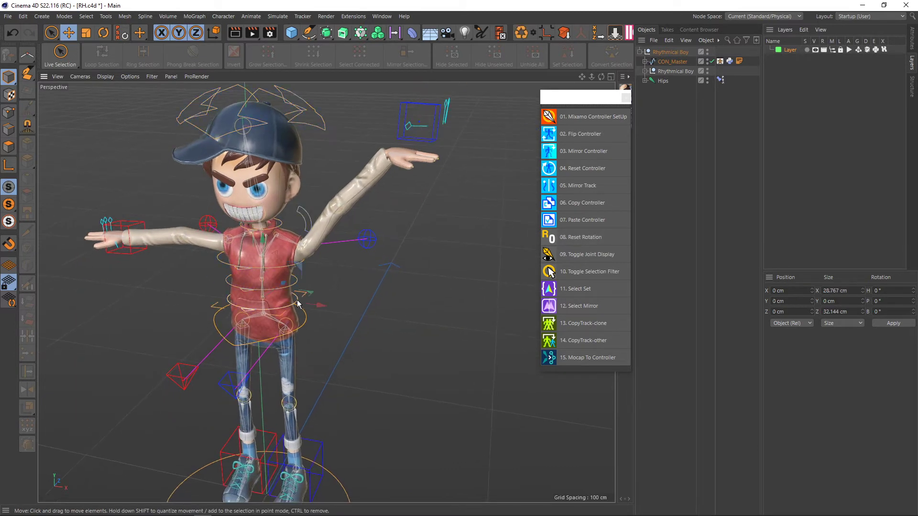
pyautogui.click(297, 299)
pyautogui.press('r')
pyautogui.moveTo(299, 307)
pyautogui.mouseDown()
pyautogui.moveTo(332, 280)
pyautogui.moveTo(398, 278)
pyautogui.moveTo(338, 272)
pyautogui.mouseUp()
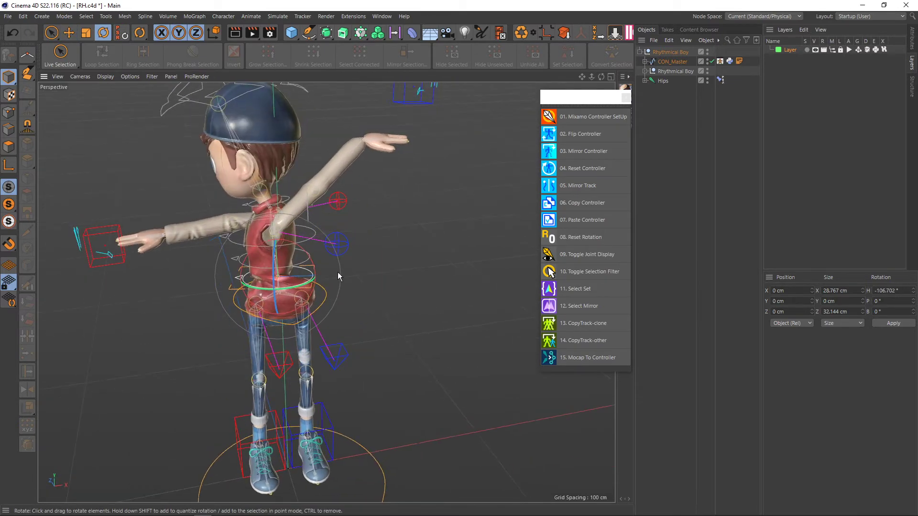
pyautogui.click(582, 238)
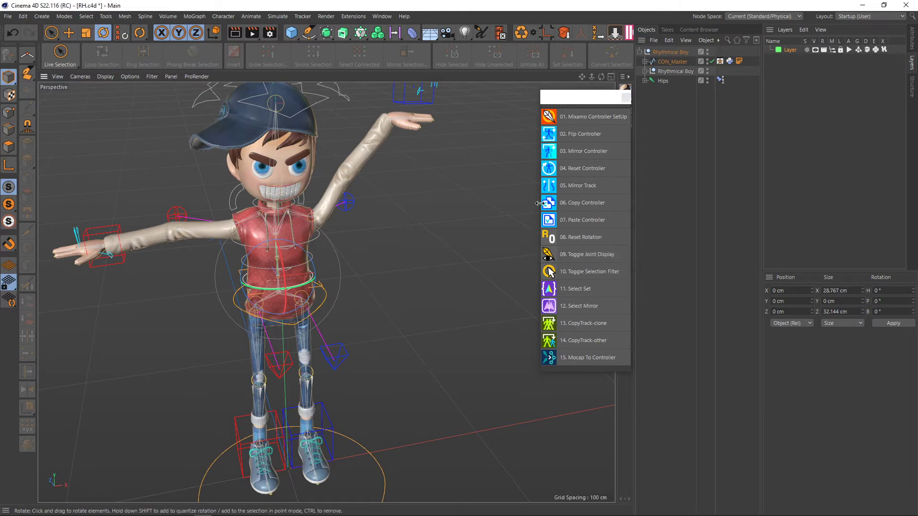
# Step: Select CON_Master and apply 04. Reset Controller to level the raised arm
pyautogui.scroll(3, 420, 249)
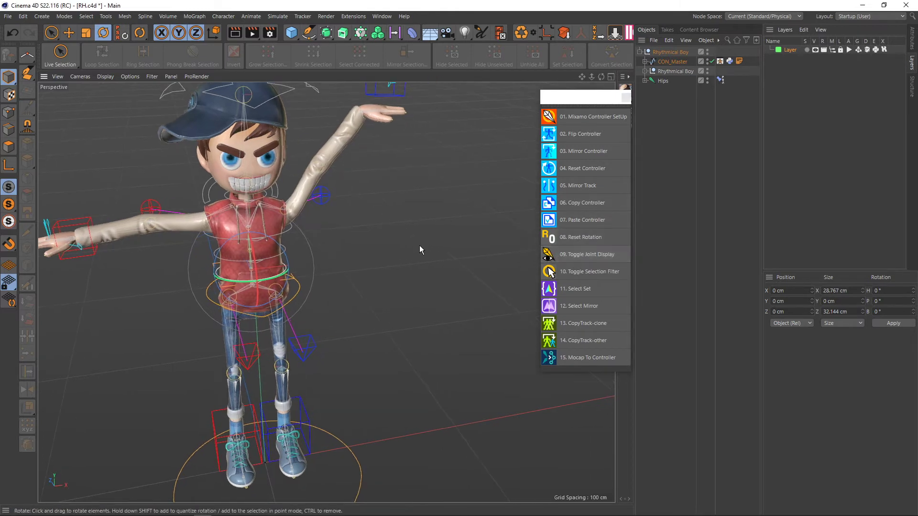
pyautogui.scroll(2, 420, 250)
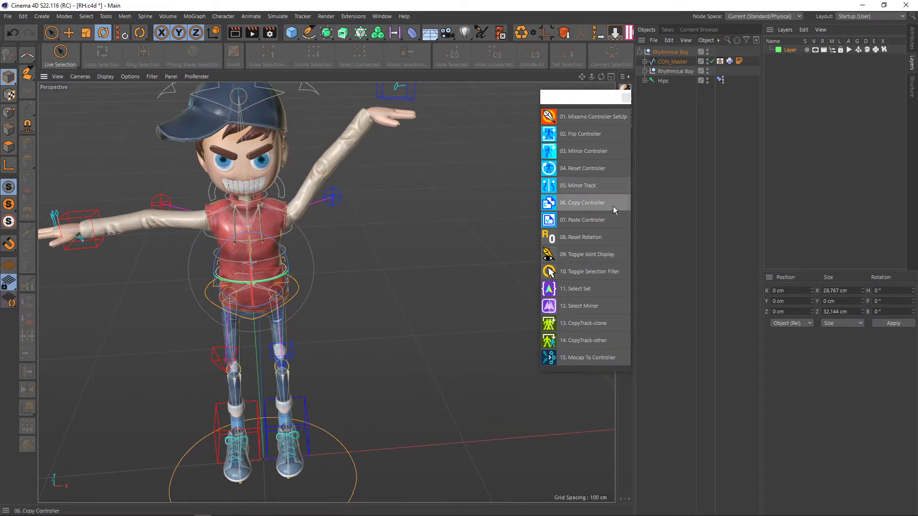
pyautogui.click(673, 61)
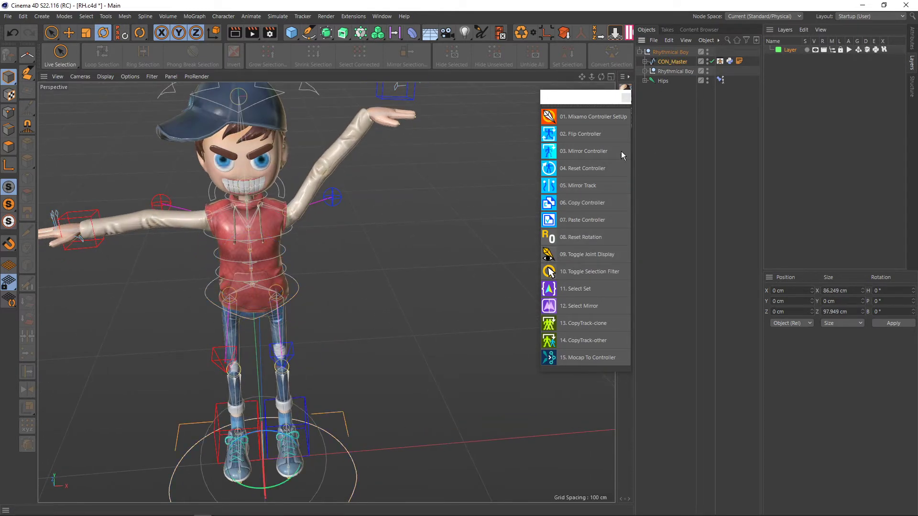
pyautogui.click(584, 169)
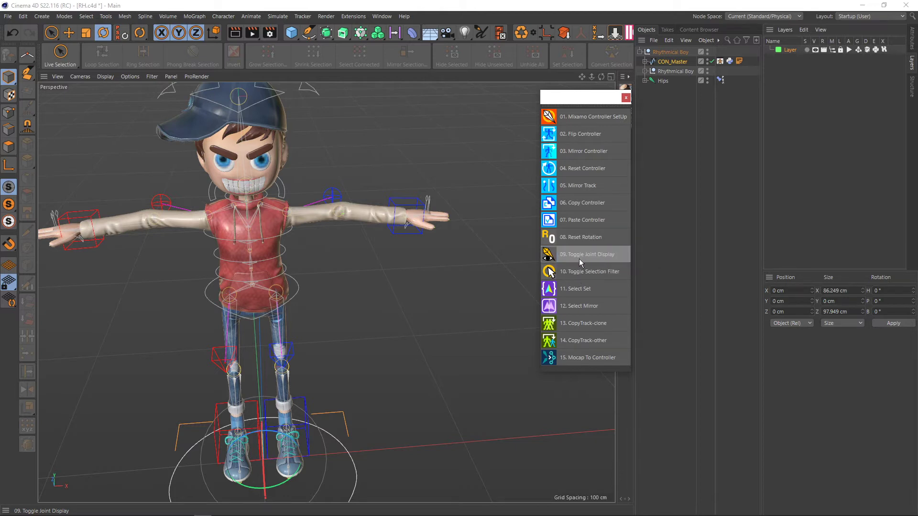
# Step: Toggle Joint off and on in the viewport Filter menu, then run Toggle Joint Display
pyautogui.click(152, 77)
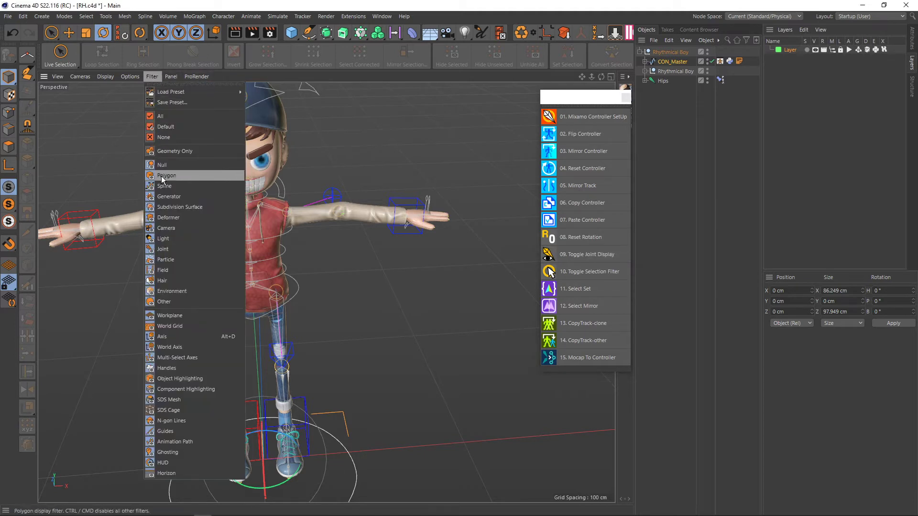
pyautogui.click(161, 249)
pyautogui.keyDown('alt'); pyautogui.moveTo(248, 248); pyautogui.dragTo(296, 237); pyautogui.keyUp('alt')
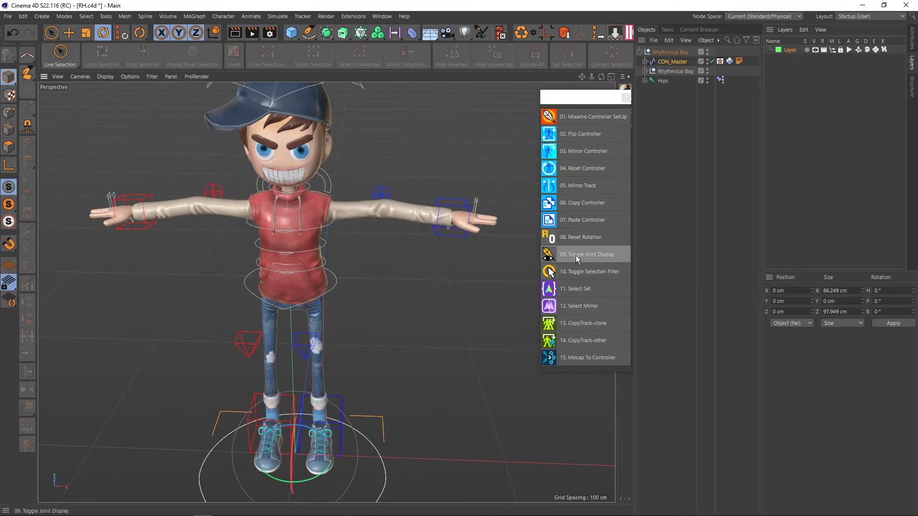
pyautogui.click(151, 76)
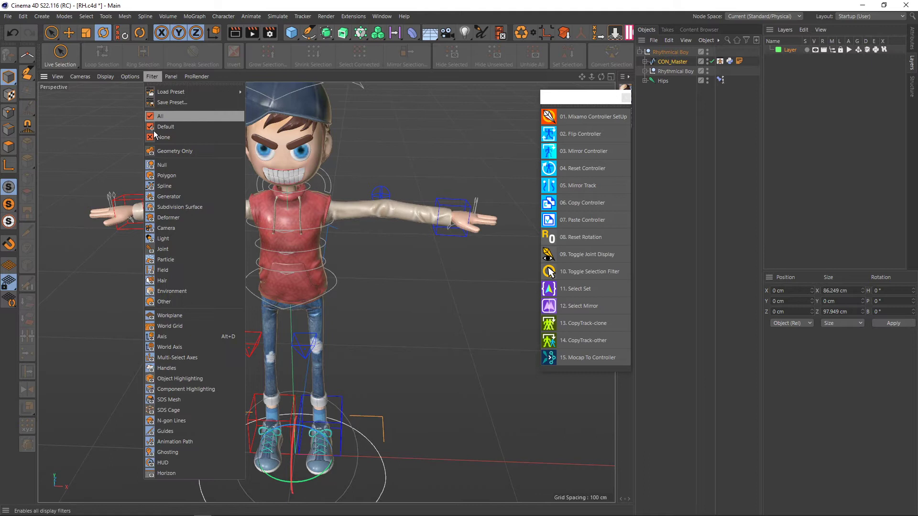
pyautogui.click(163, 250)
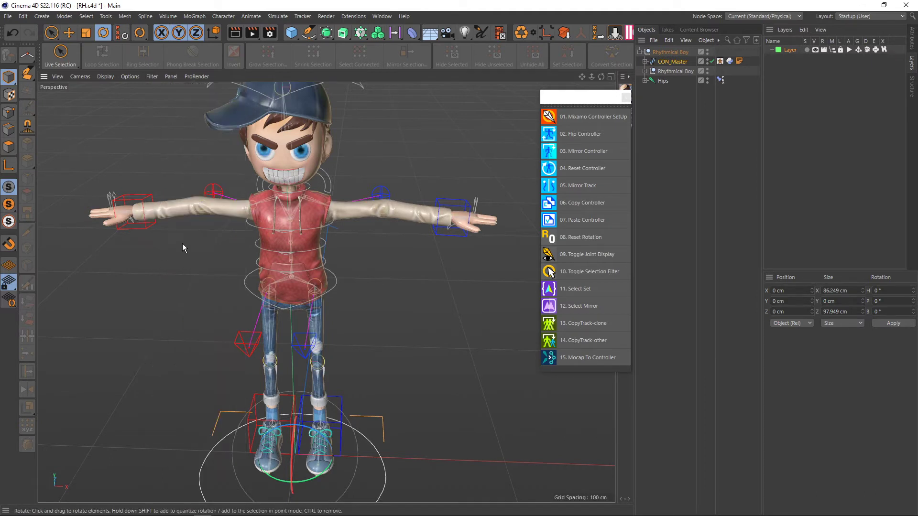
pyautogui.click(594, 257)
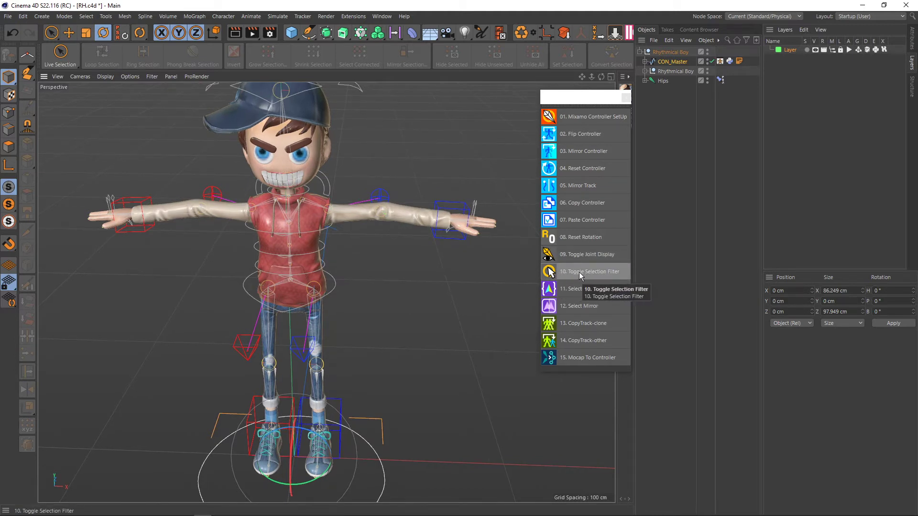
# Step: Run the selection filter toggle script twice and toggle the layer lock
pyautogui.click(578, 272)
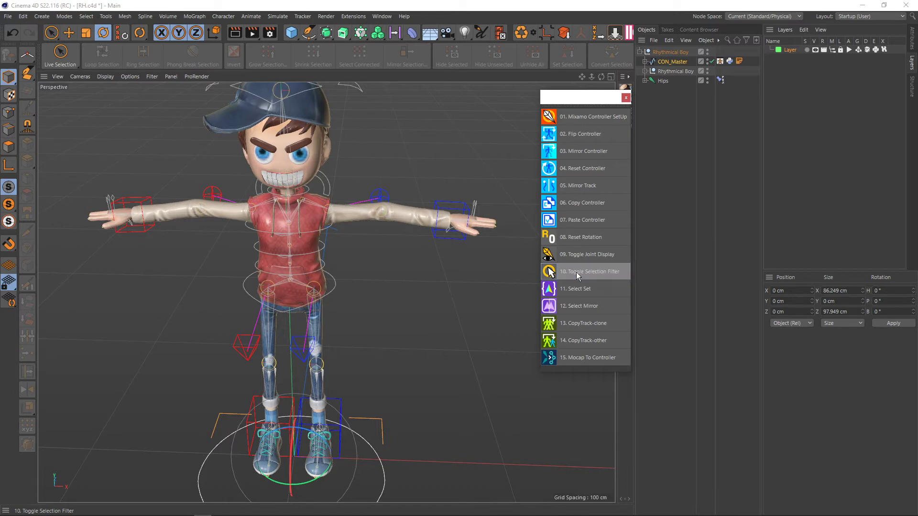
pyautogui.click(462, 215)
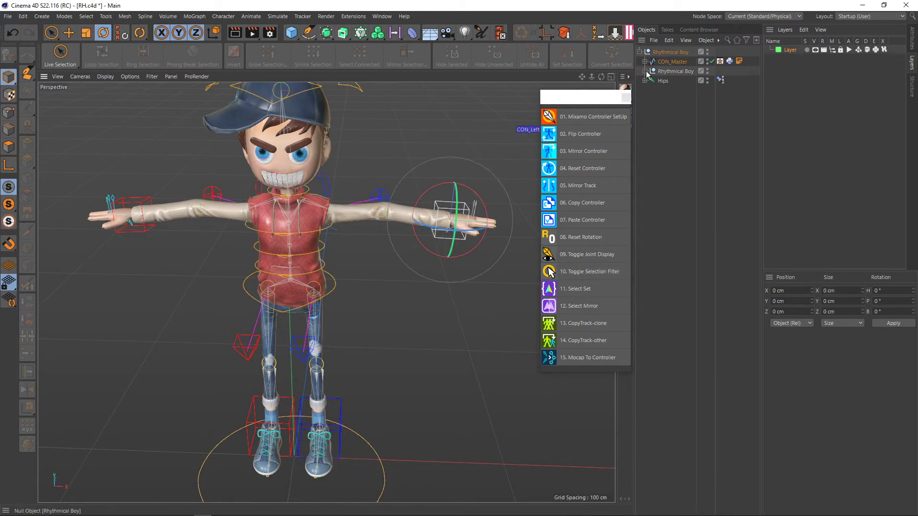
pyautogui.click(840, 50)
pyautogui.click(575, 272)
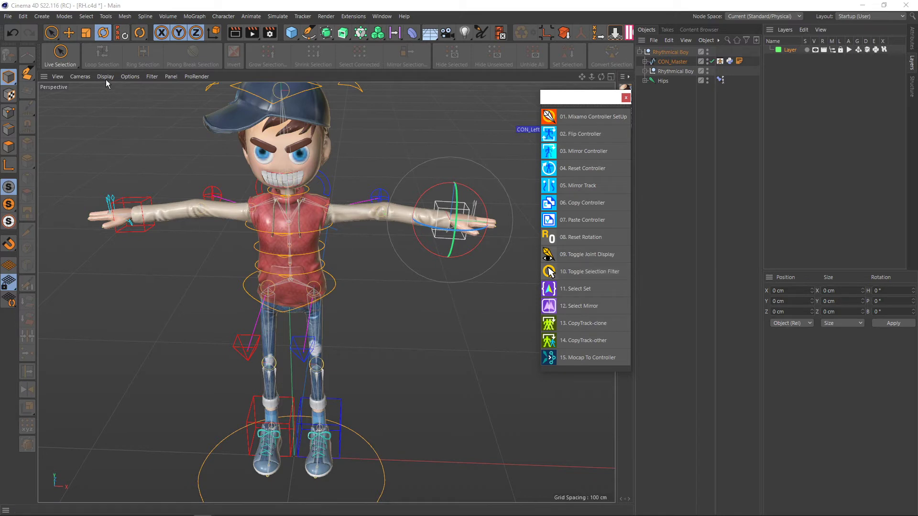
pyautogui.click(86, 17)
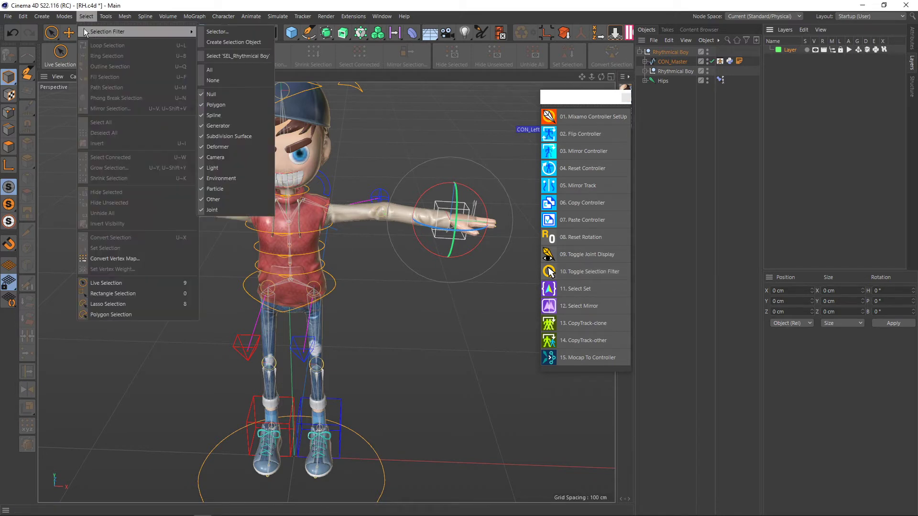
pyautogui.click(62, 107)
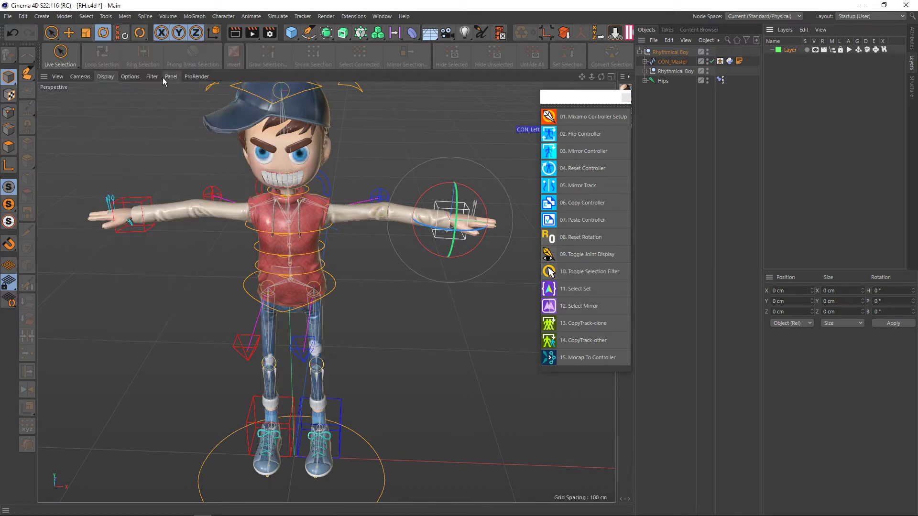
# Step: Toggle Subdivision Surface in the Select > Selection Filter list
pyautogui.click(86, 16)
pyautogui.moveTo(107, 31)
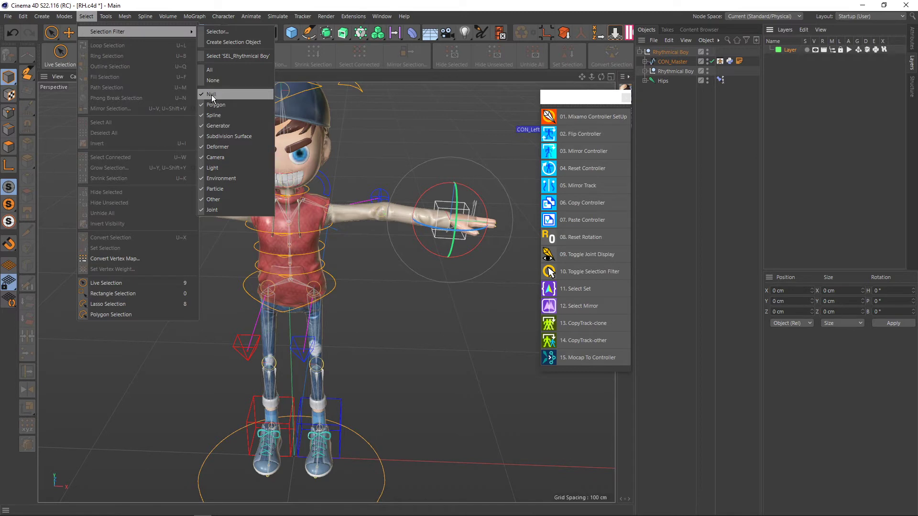
pyautogui.click(431, 318)
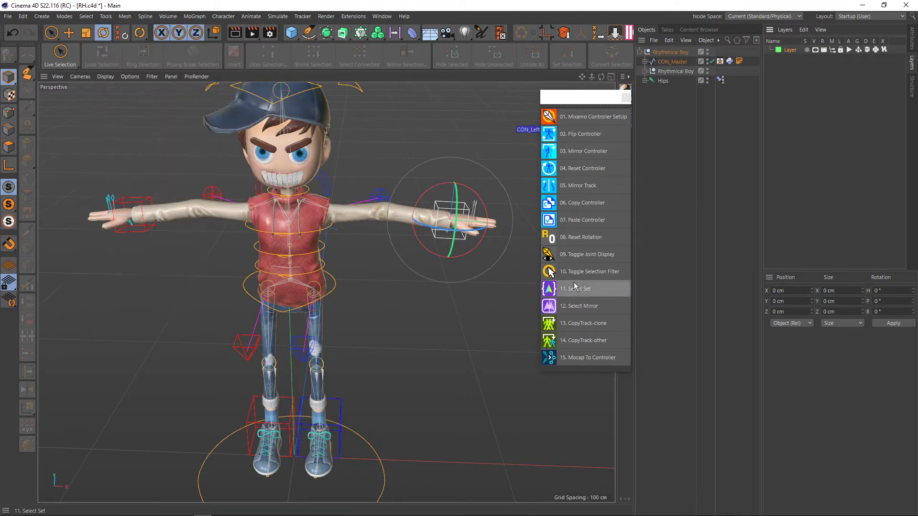
pyautogui.click(579, 271)
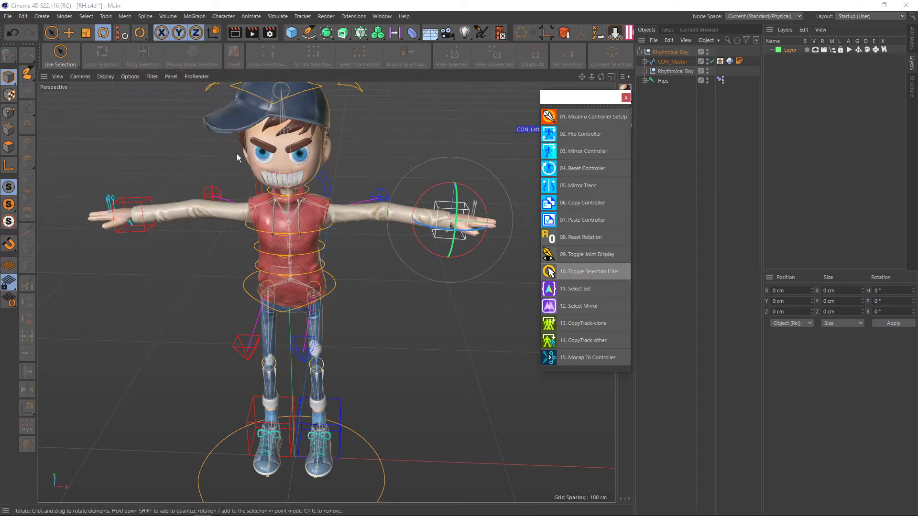
pyautogui.click(86, 17)
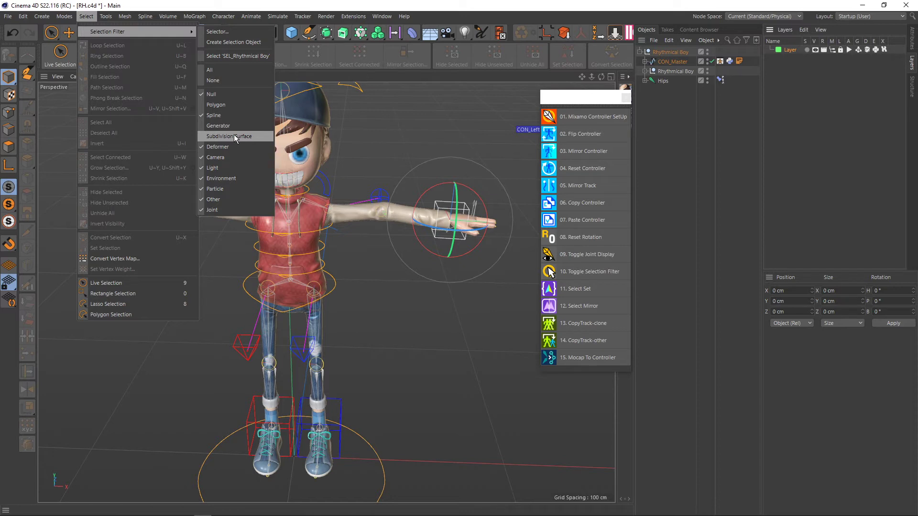
pyautogui.click(234, 136)
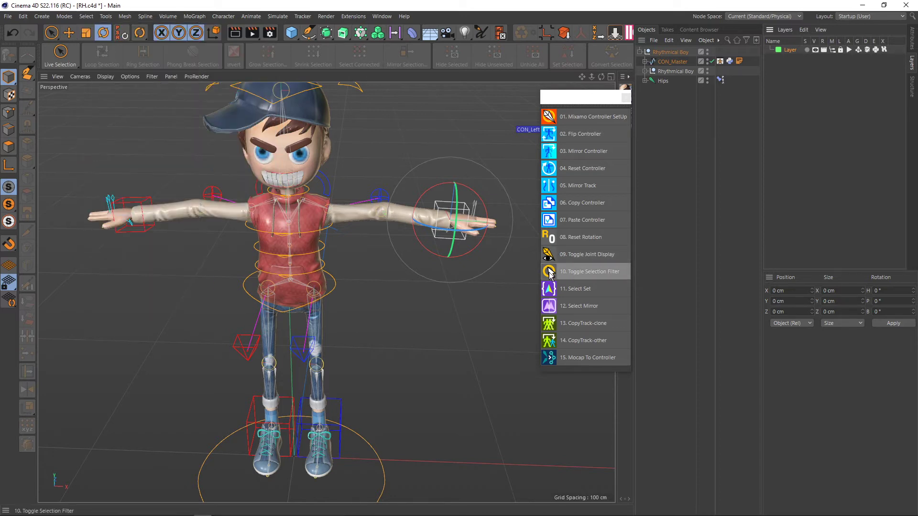
pyautogui.click(86, 16)
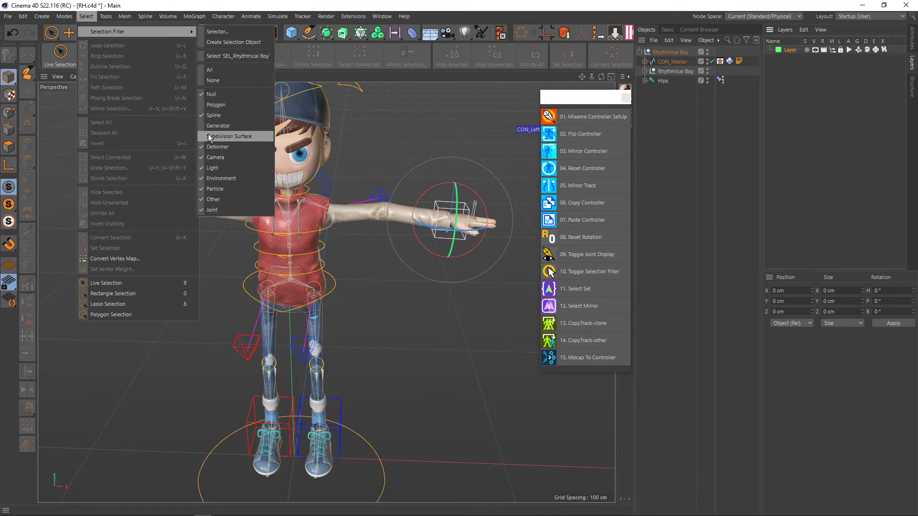
pyautogui.click(382, 152)
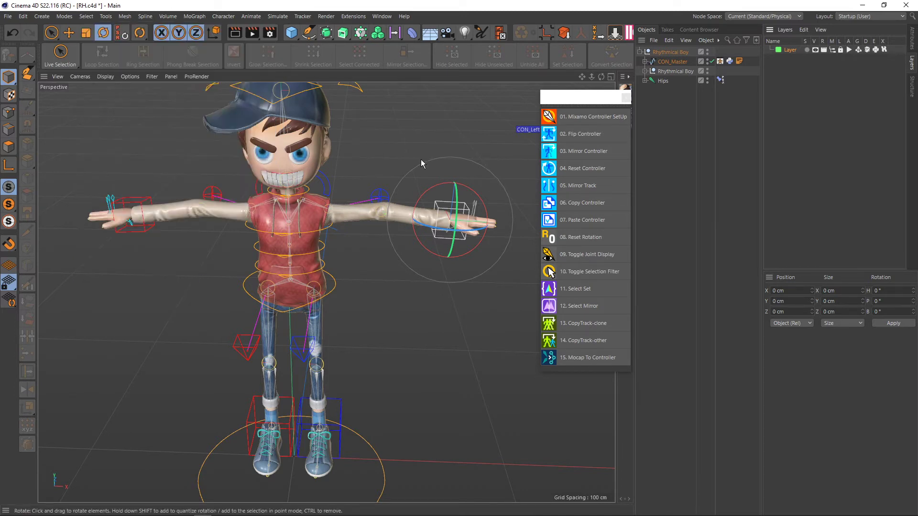
# Step: Switch to Move and pick the left forearm joint directly in the viewport
pyautogui.click(401, 148)
pyautogui.scroll(2, 401, 156)
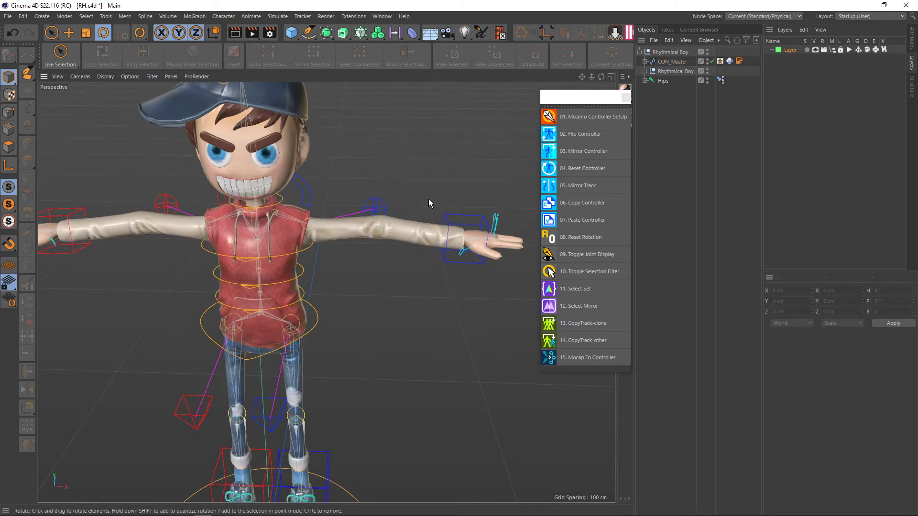
pyautogui.press('e')
pyautogui.keyDown('alt'); pyautogui.moveTo(426, 189); pyautogui.dragTo(449, 222); pyautogui.keyUp('alt')
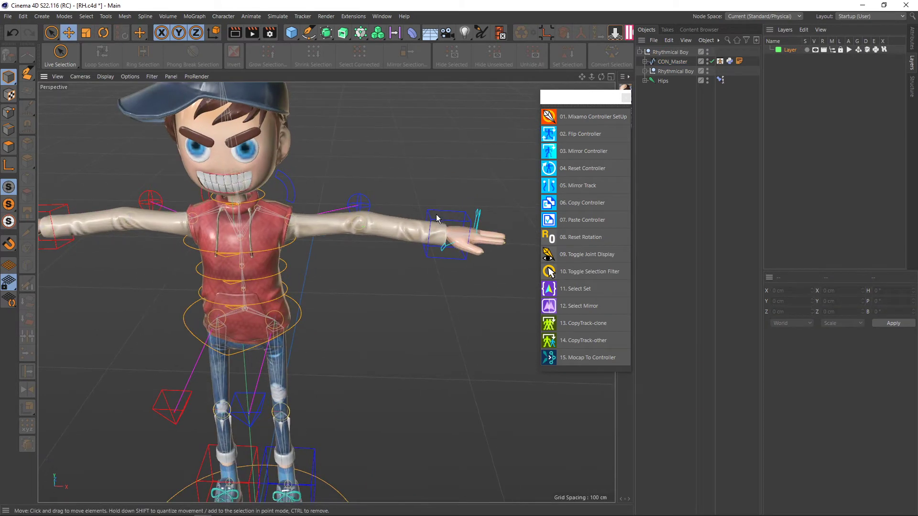
pyautogui.click(412, 223)
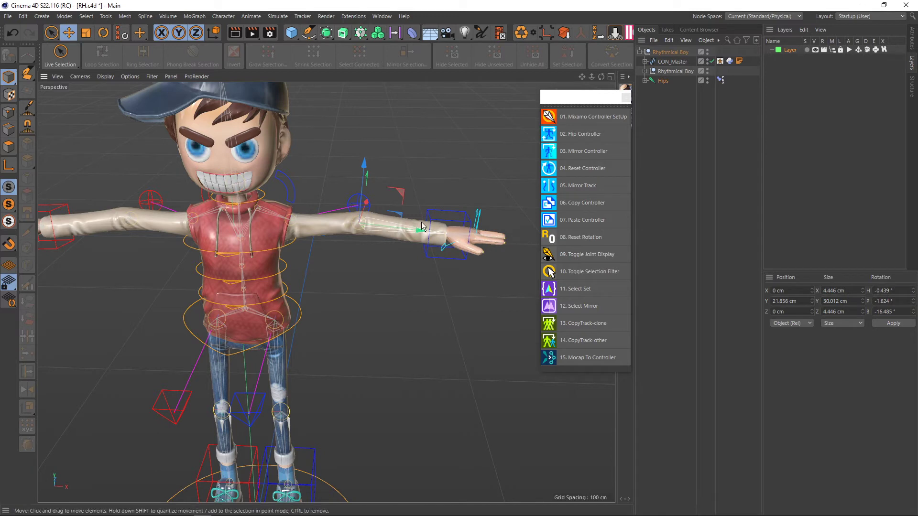
pyautogui.click(423, 225)
pyautogui.click(420, 223)
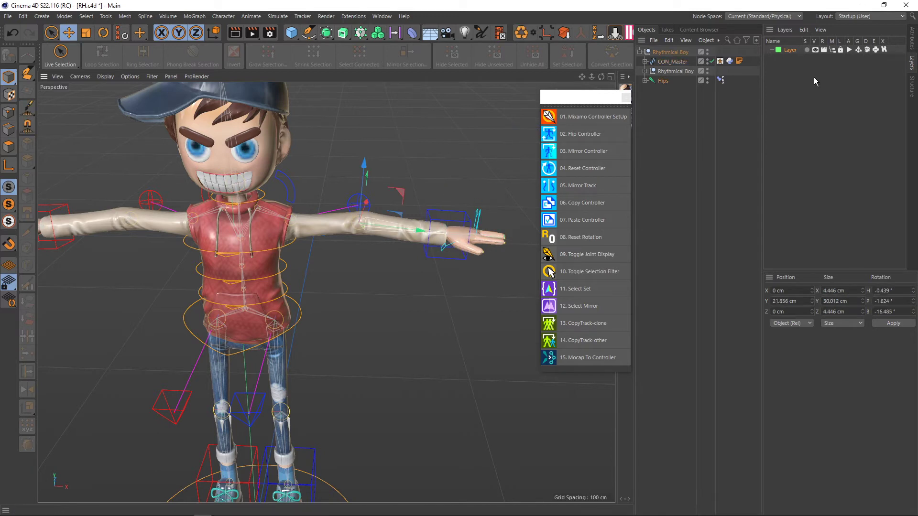
# Step: Toggle the layer lock again and reselect the left arm joint in the viewport
pyautogui.click(840, 52)
pyautogui.click(645, 71)
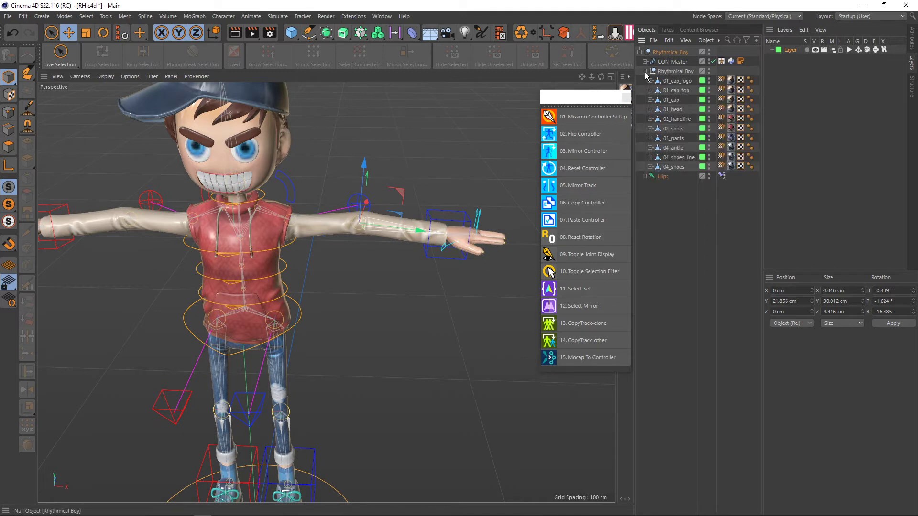
pyautogui.click(645, 71)
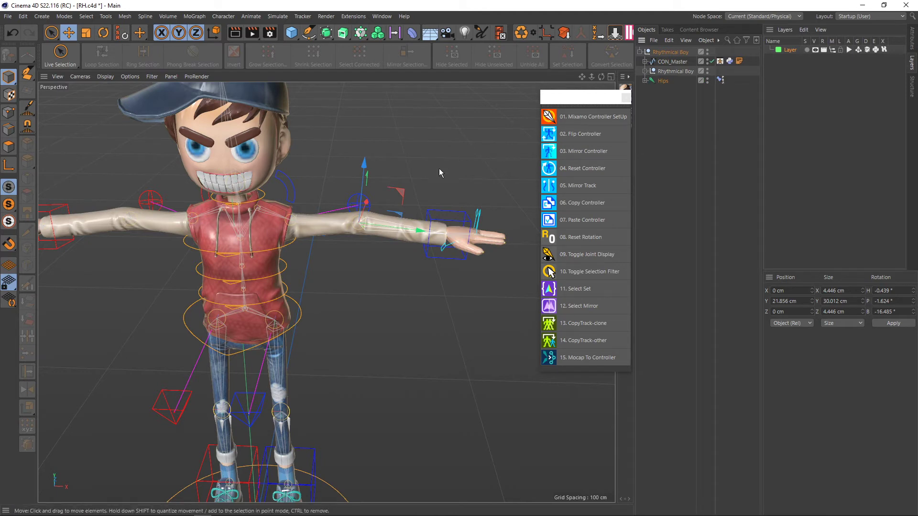
pyautogui.click(395, 235)
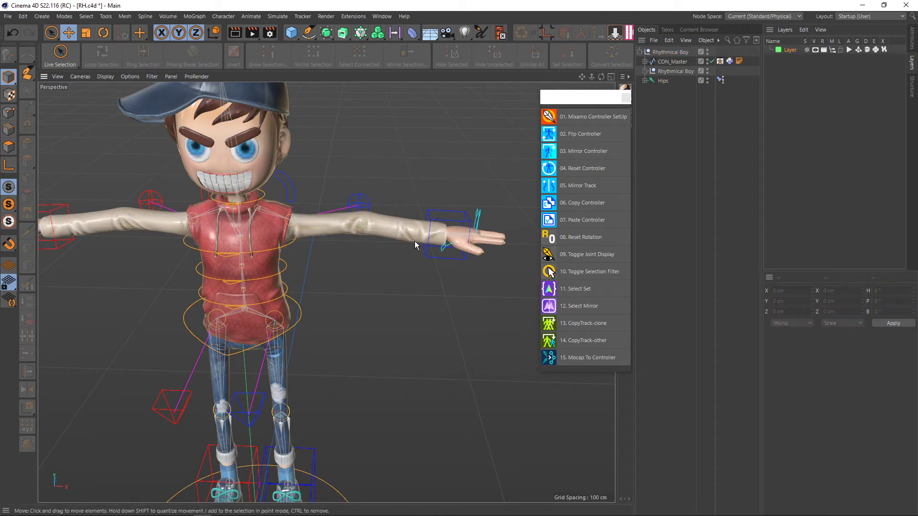
pyautogui.click(411, 238)
pyautogui.keyDown('alt'); pyautogui.moveTo(412, 238); pyautogui.dragTo(413, 239); pyautogui.keyUp('alt')
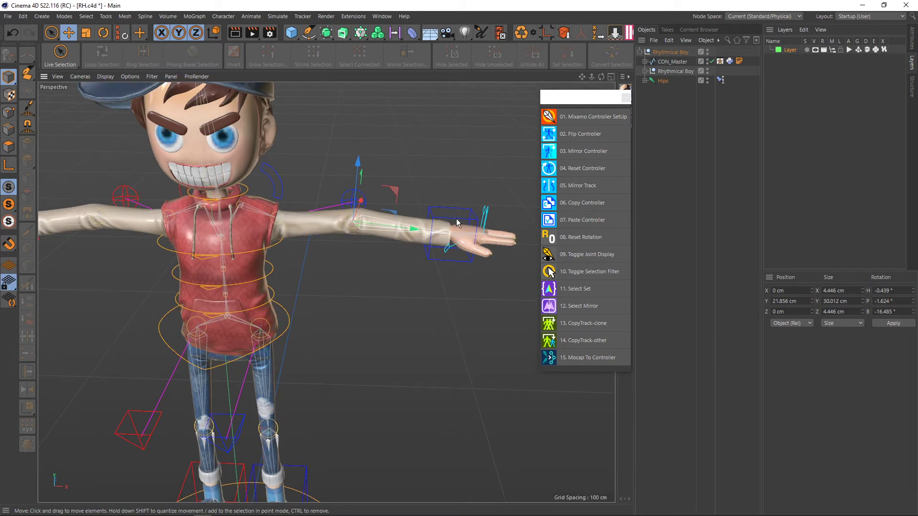
# Step: Raise the left hand controller, then undo the move twice
pyautogui.moveTo(457, 240); pyautogui.dragTo(455, 137)
pyautogui.hotkey('ctrl', 'z')
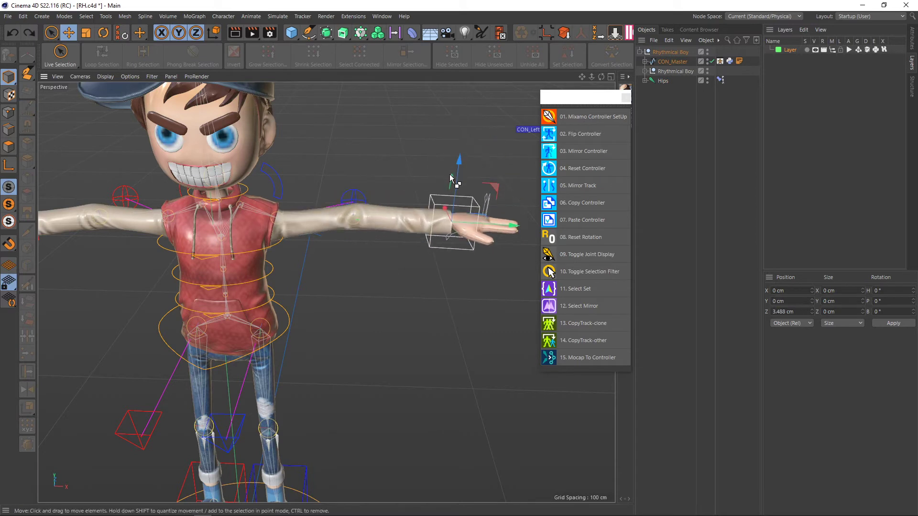
pyautogui.hotkey('ctrl', 'z')
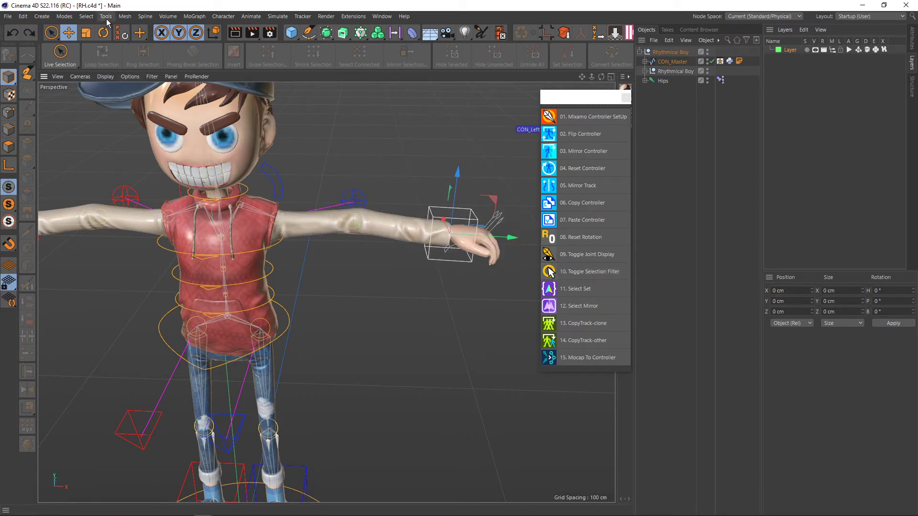
# Step: Re-enable Subdivision Surface objects for picking in the viewport selection filter
pyautogui.click(87, 17)
pyautogui.moveTo(136, 32)
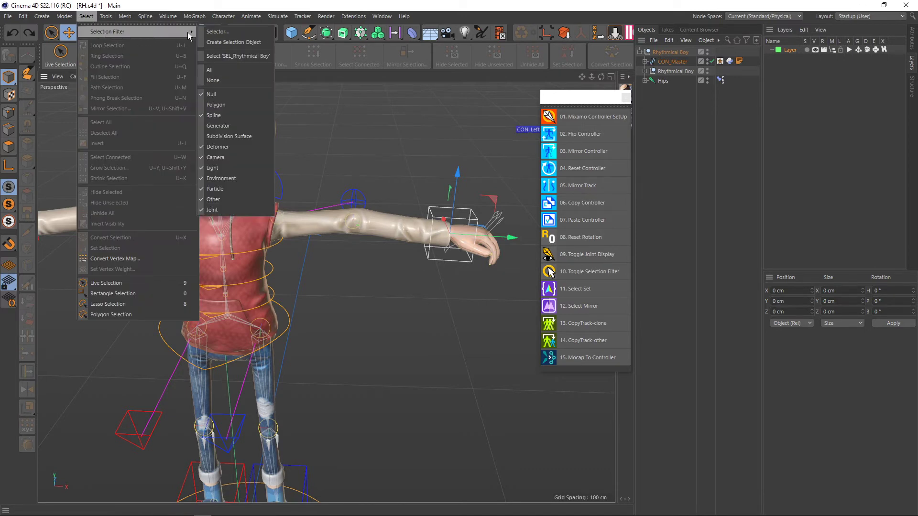
pyautogui.click(217, 105)
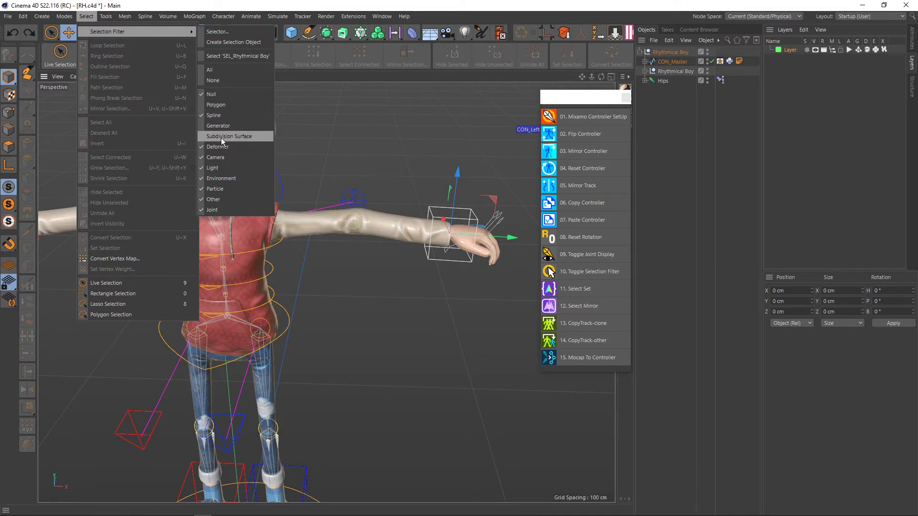
pyautogui.click(572, 276)
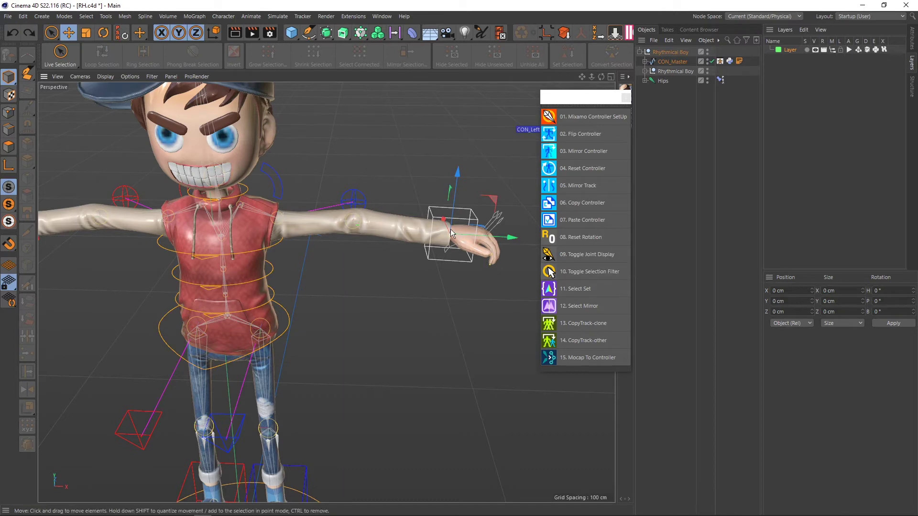
pyautogui.click(573, 271)
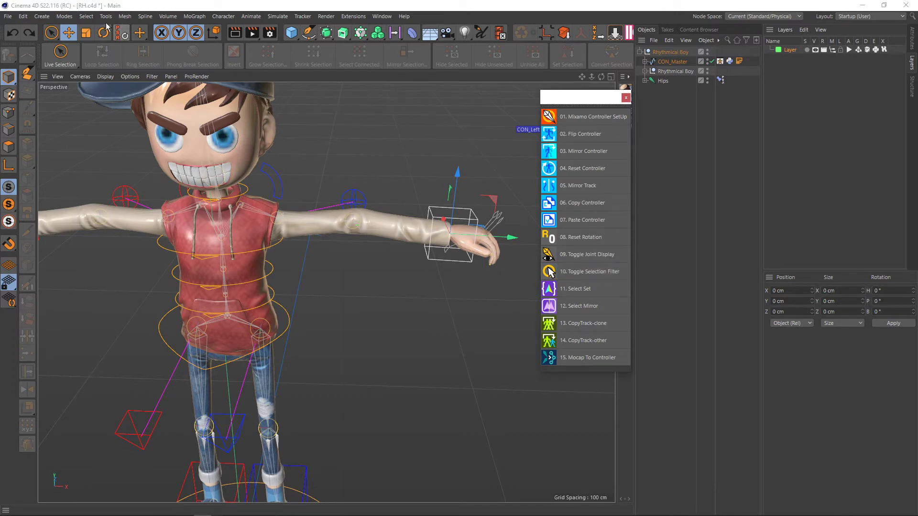
pyautogui.click(86, 15)
pyautogui.moveTo(136, 31)
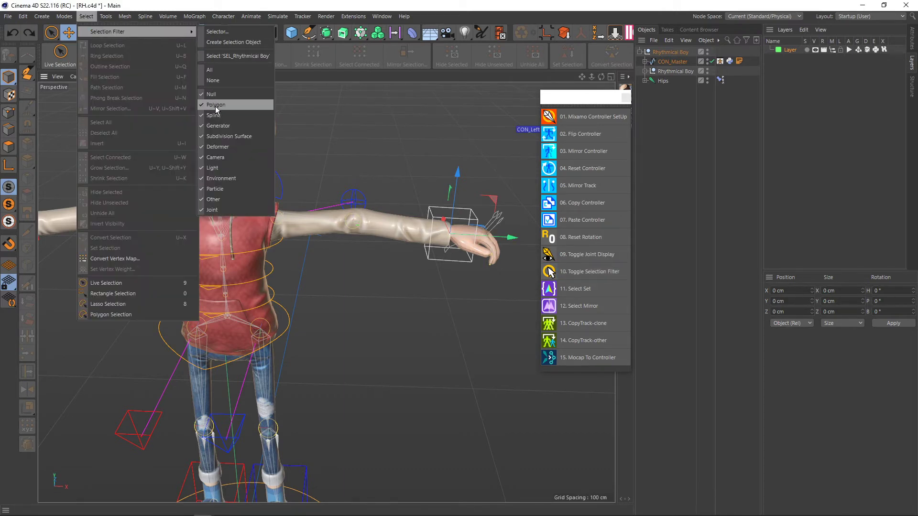
pyautogui.click(220, 135)
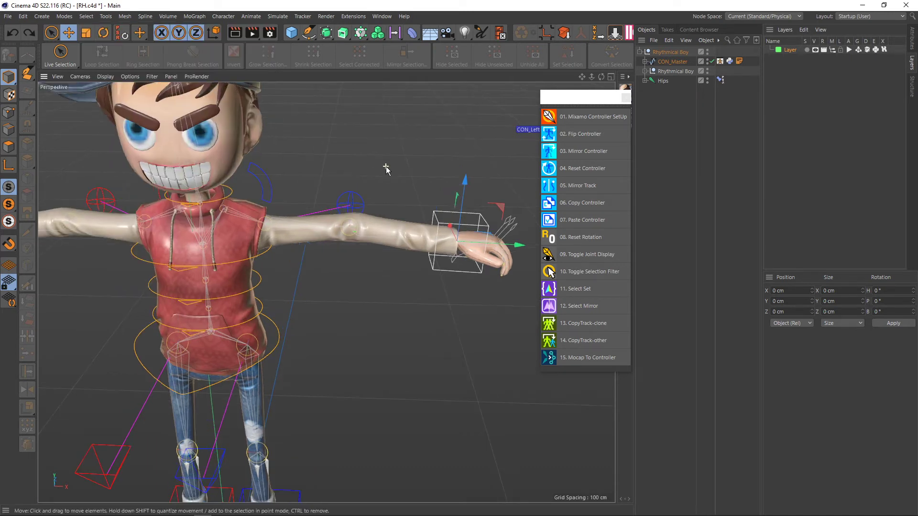
# Step: Expand Rhythmical Boy to list the body meshes, then clear the selection
pyautogui.click(411, 245)
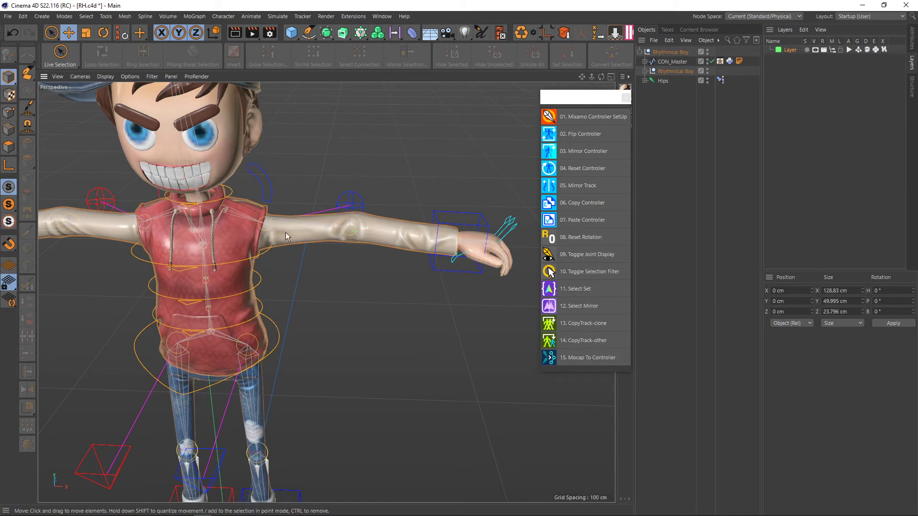
pyautogui.click(645, 71)
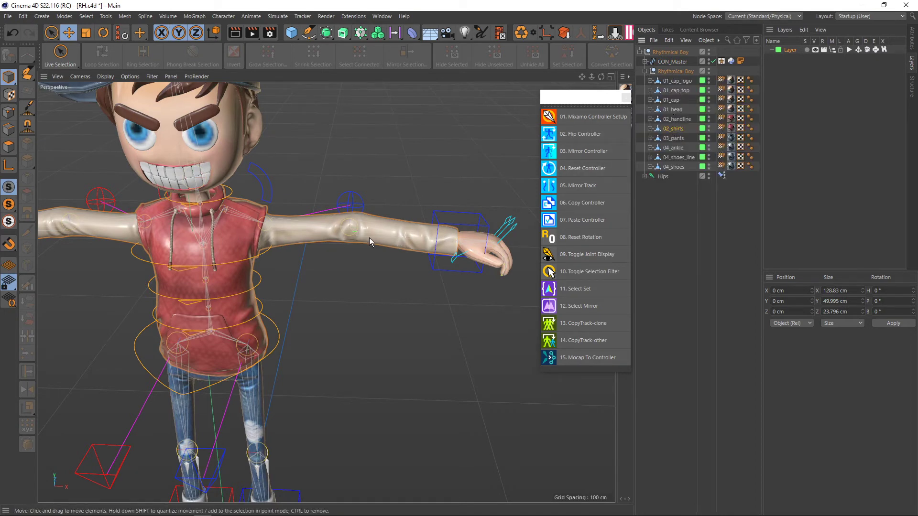
pyautogui.moveTo(369, 237)
pyautogui.keyDown('alt'); pyautogui.mouseDown()
pyautogui.moveTo(342, 236)
pyautogui.moveTo(339, 213)
pyautogui.mouseUp(); pyautogui.keyUp('alt')
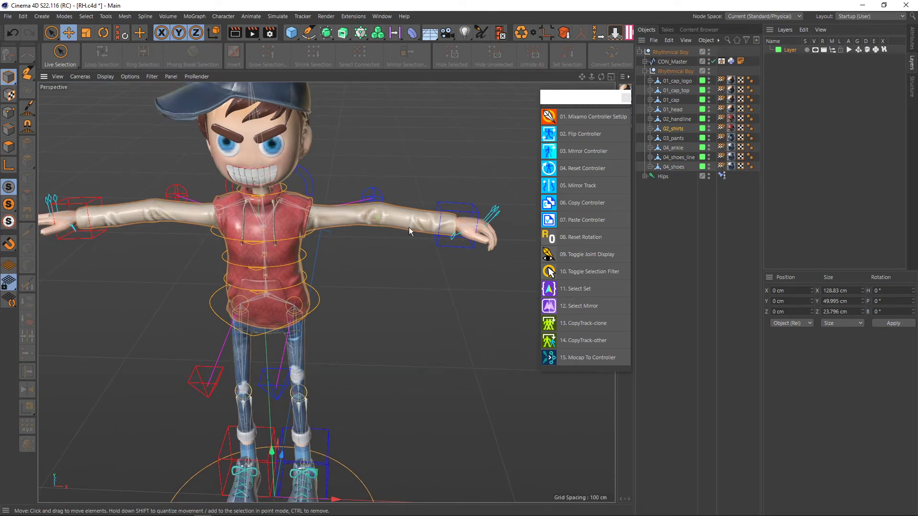
pyautogui.keyDown('alt'); pyautogui.moveTo(406, 230); pyautogui.dragTo(305, 375); pyautogui.keyUp('alt')
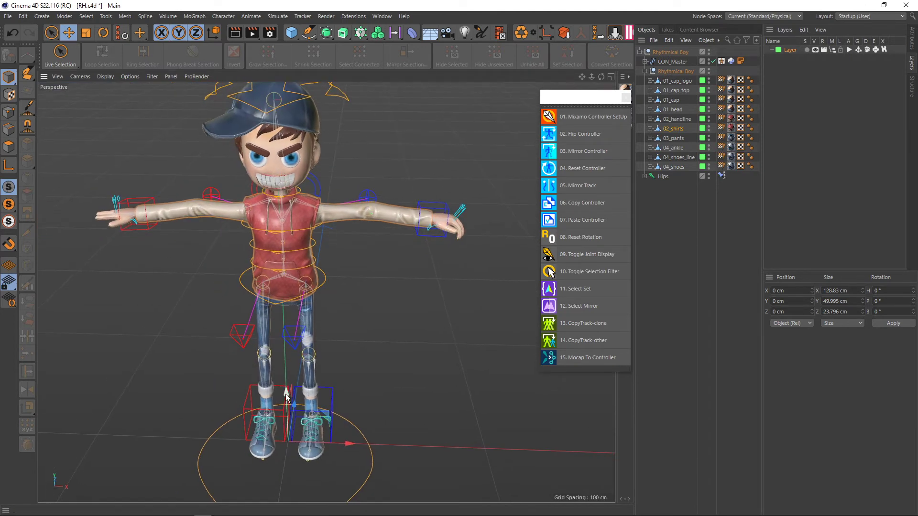
pyautogui.hotkey('ctrl', 'z')
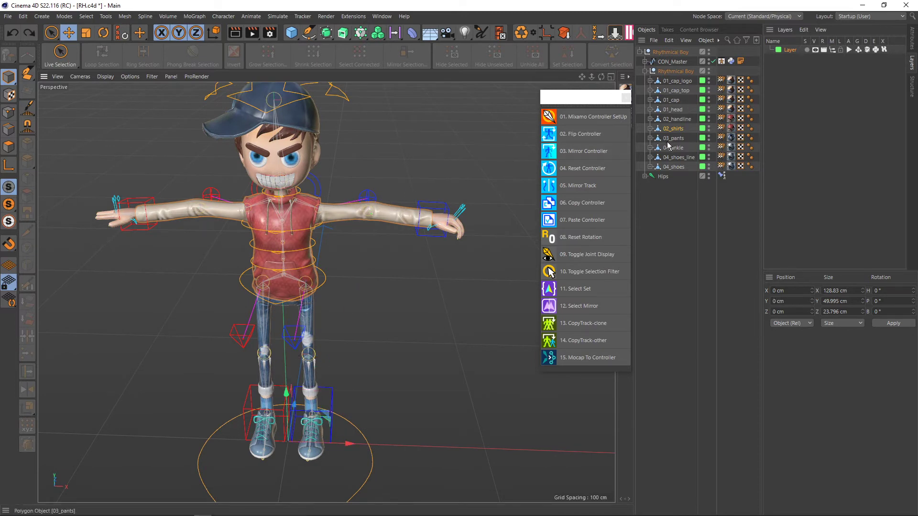
pyautogui.scroll(3, 403, 214)
pyautogui.scroll(3, 403, 210)
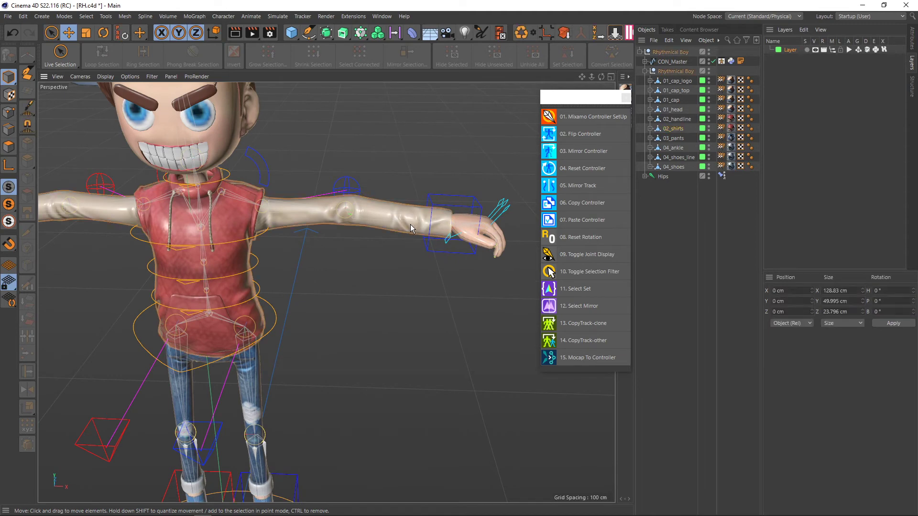
pyautogui.click(427, 163)
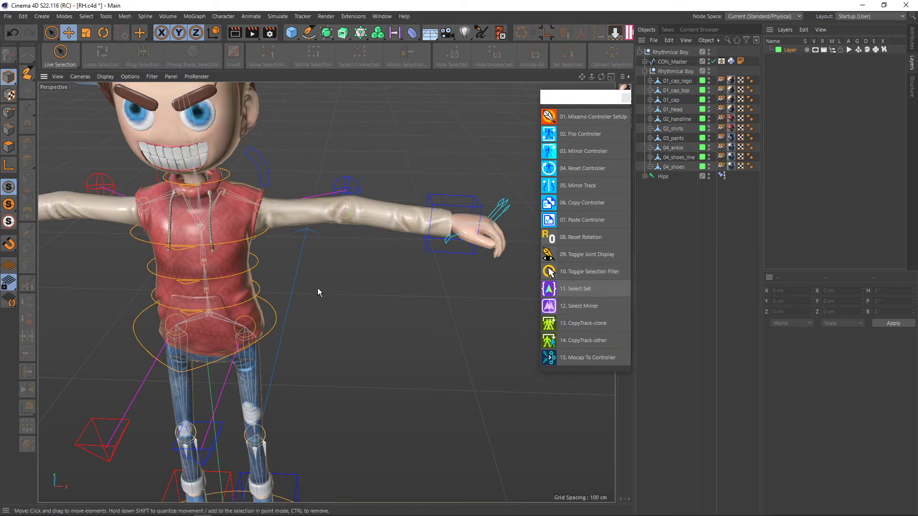
# Step: Select the left foot controller with its leg controller set via Select Set
pyautogui.keyDown('alt'); pyautogui.moveTo(318, 288); pyautogui.dragTo(295, 246); pyautogui.keyUp('alt')
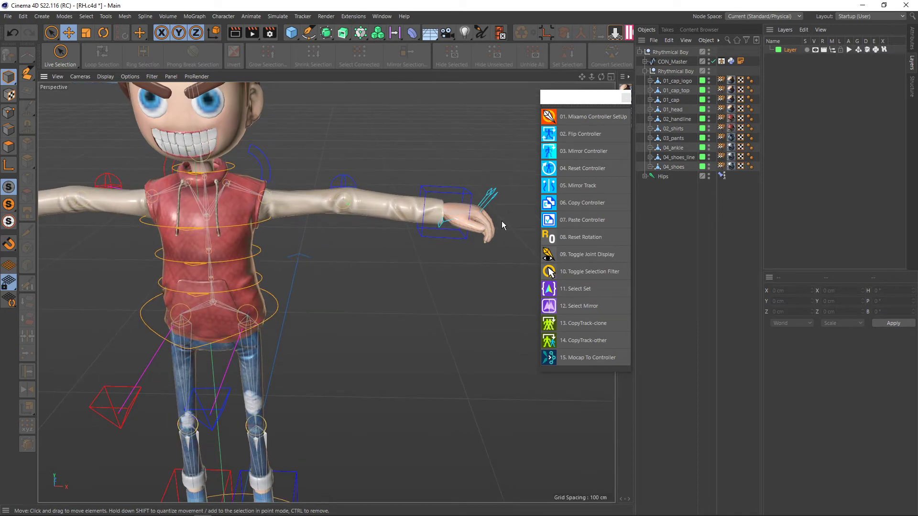
pyautogui.keyDown('alt'); pyautogui.moveTo(330, 273); pyautogui.dragTo(340, 188); pyautogui.keyUp('alt')
pyautogui.click(304, 400)
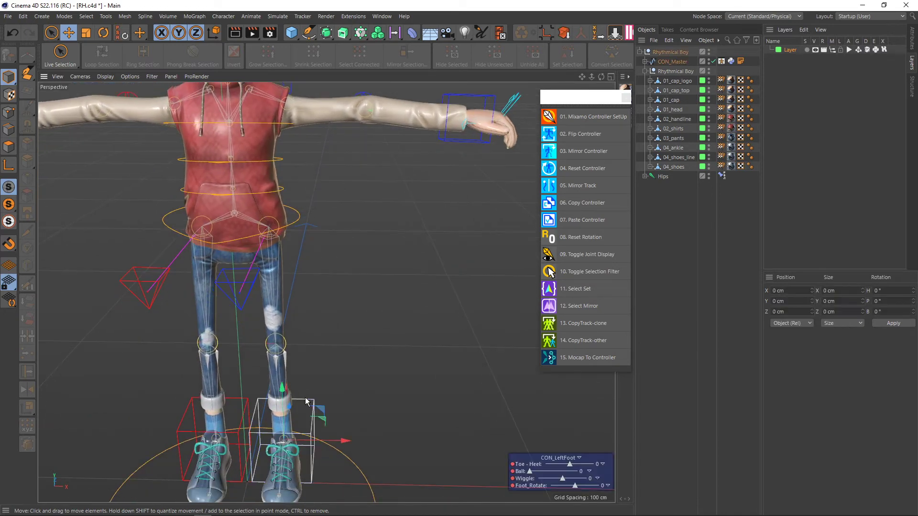
pyautogui.keyDown('alt'); pyautogui.moveTo(320, 360); pyautogui.dragTo(334, 349); pyautogui.keyUp('alt')
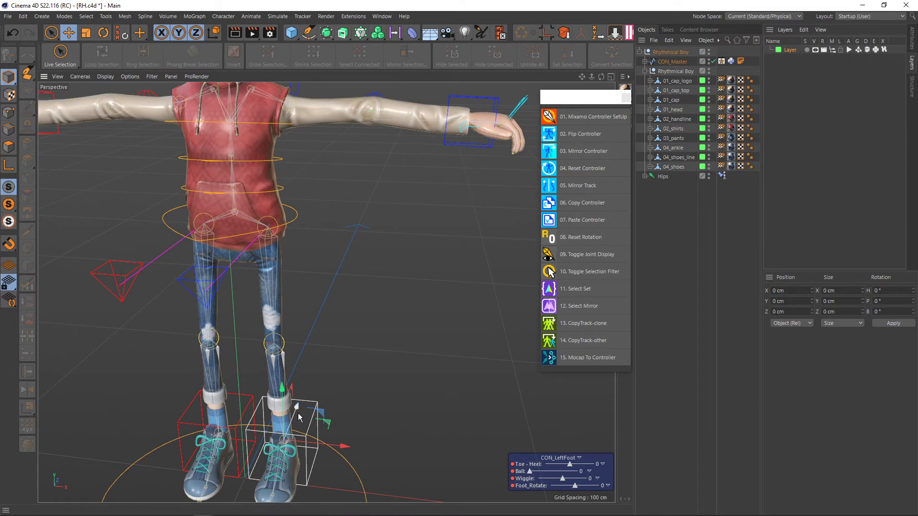
pyautogui.click(576, 293)
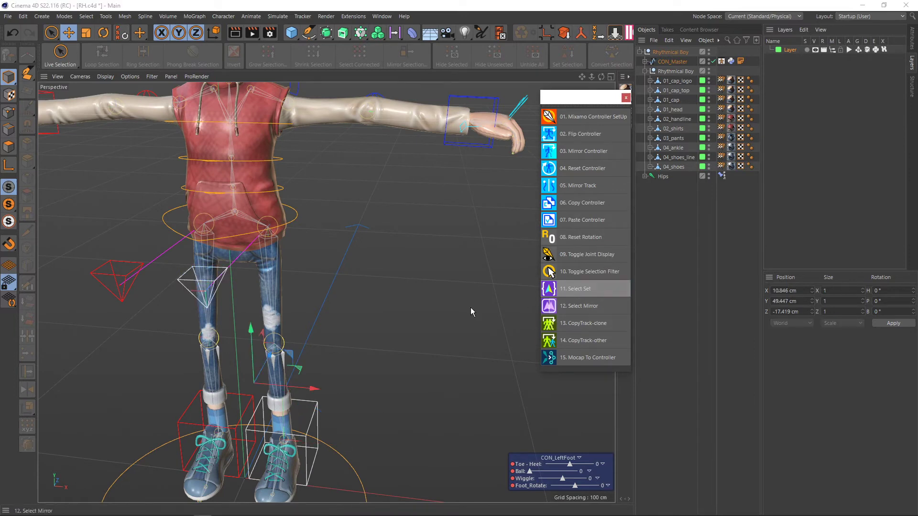
pyautogui.moveTo(471, 308)
pyautogui.keyDown('alt'); pyautogui.mouseDown()
pyautogui.moveTo(234, 289)
pyautogui.moveTo(280, 430)
pyautogui.mouseUp(); pyautogui.keyUp('alt')
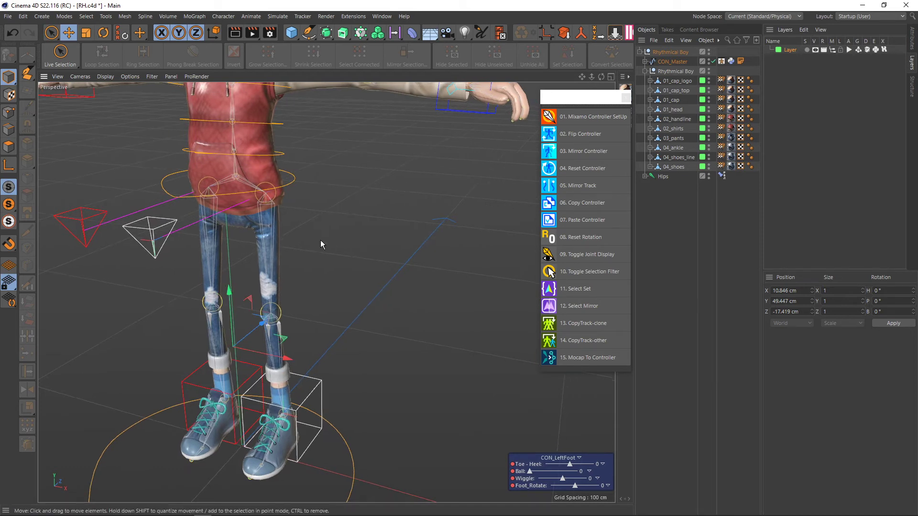
pyautogui.moveTo(320, 240)
pyautogui.keyDown('alt'); pyautogui.mouseDown()
pyautogui.moveTo(318, 337)
pyautogui.moveTo(260, 263)
pyautogui.mouseUp(); pyautogui.keyUp('alt')
pyautogui.click(260, 263)
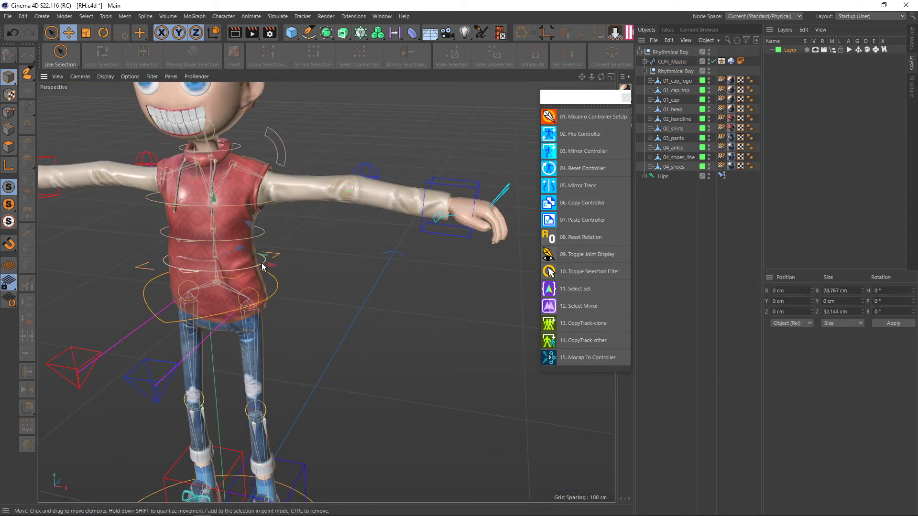
# Step: Select the left hand controller plus its finger controllers via Select Set, with the Move tool active
pyautogui.click(577, 299)
pyautogui.press('r')
pyautogui.keyDown('alt'); pyautogui.moveTo(344, 248); pyautogui.dragTo(305, 244); pyautogui.keyUp('alt')
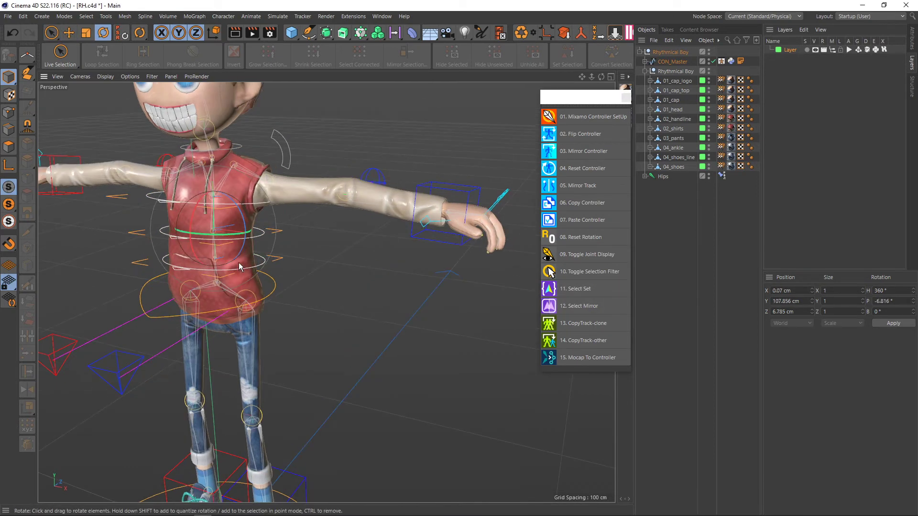
pyautogui.moveTo(246, 211)
pyautogui.keyDown('alt'); pyautogui.mouseDown()
pyautogui.moveTo(316, 245)
pyautogui.moveTo(302, 296)
pyautogui.moveTo(355, 279)
pyautogui.mouseUp(); pyautogui.keyUp('alt')
pyautogui.click(440, 227)
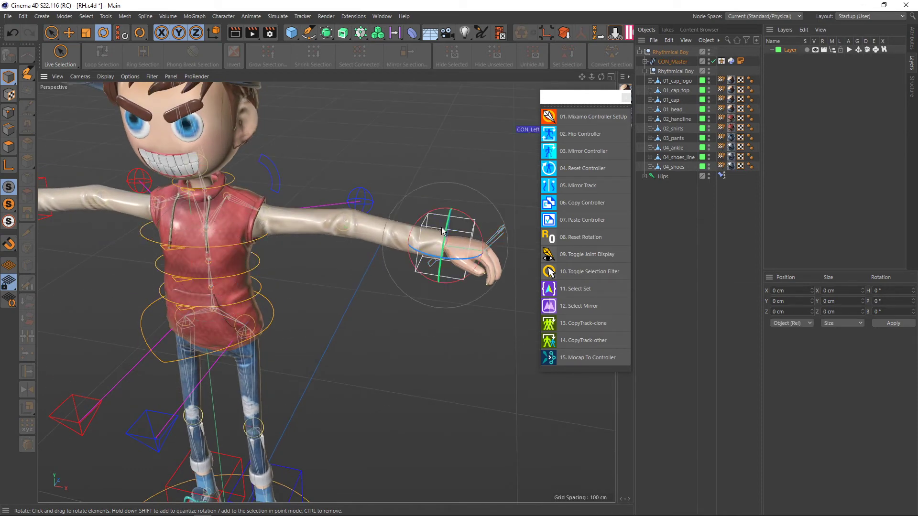
pyautogui.click(571, 289)
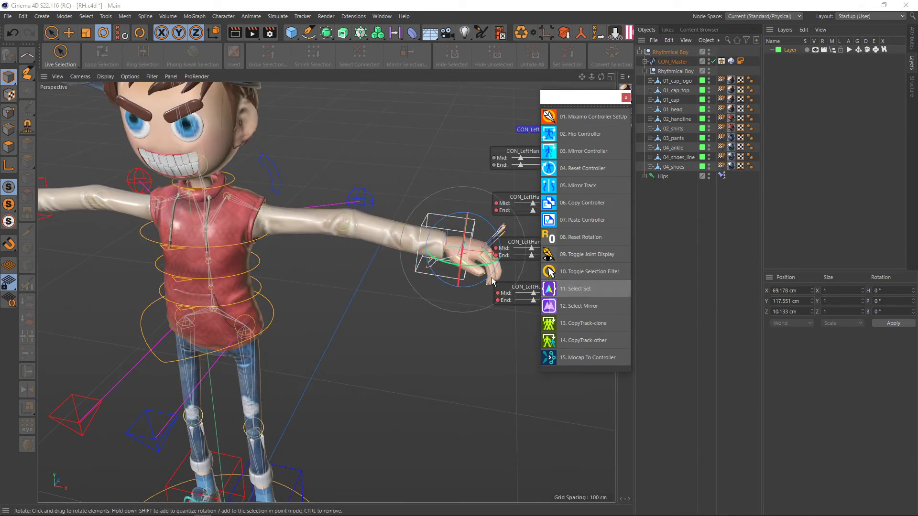
pyautogui.keyDown('alt'); pyautogui.moveTo(491, 277); pyautogui.dragTo(299, 293); pyautogui.keyUp('alt')
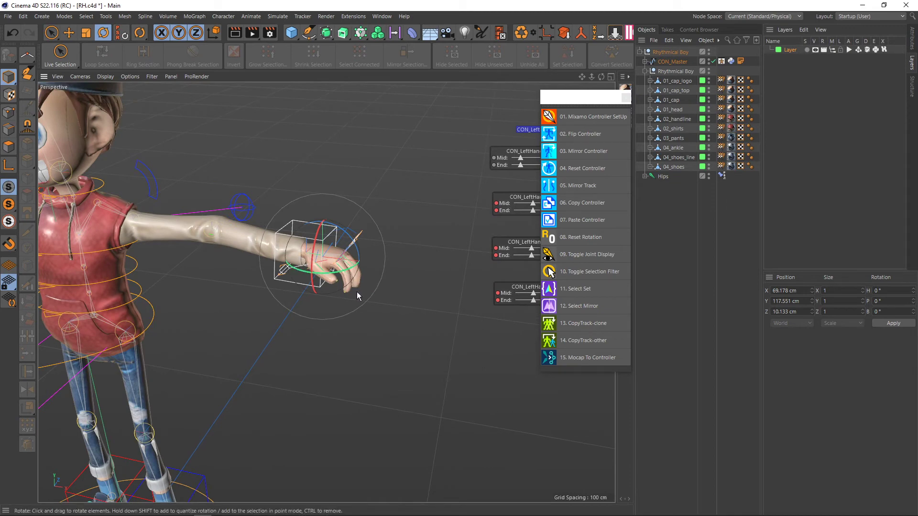
pyautogui.press('e')
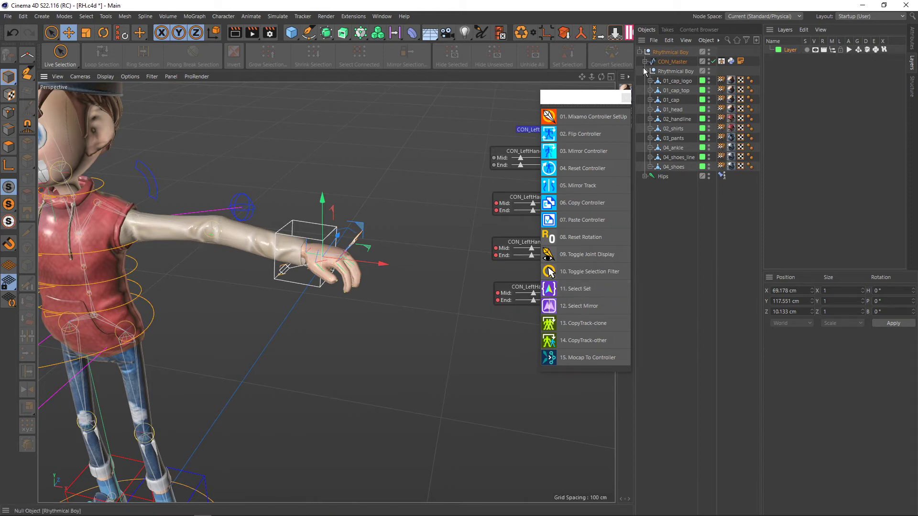
# Step: Scroll the Objects list to CON_LeftHand, expand it, then collapse to the Rhythmical Boy root
pyautogui.click(686, 40)
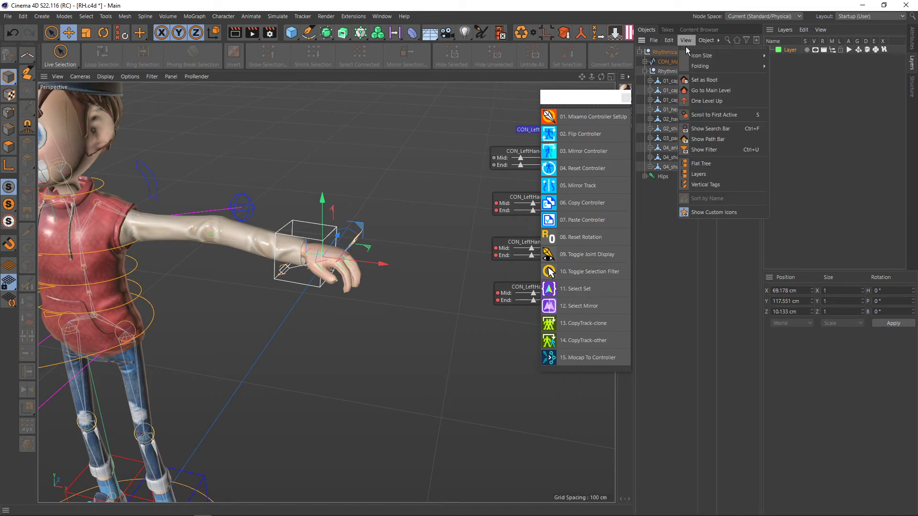
pyautogui.click(706, 116)
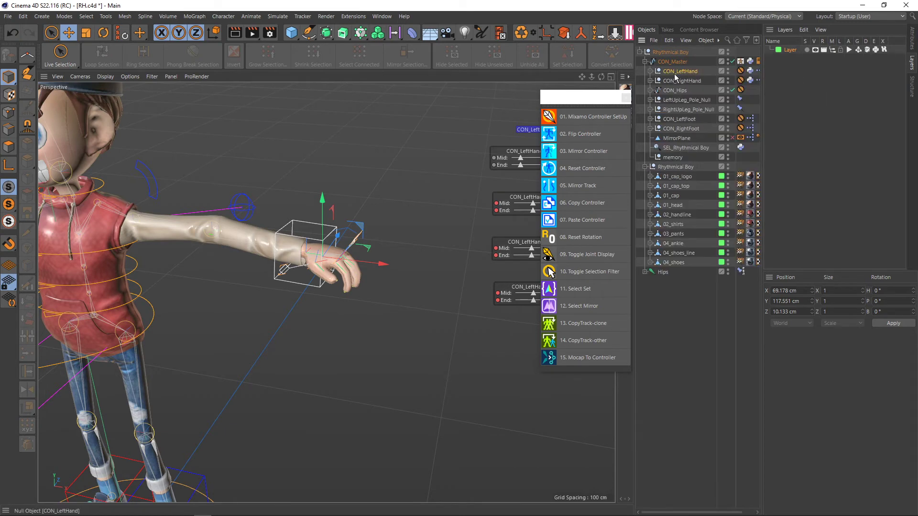
pyautogui.click(652, 71)
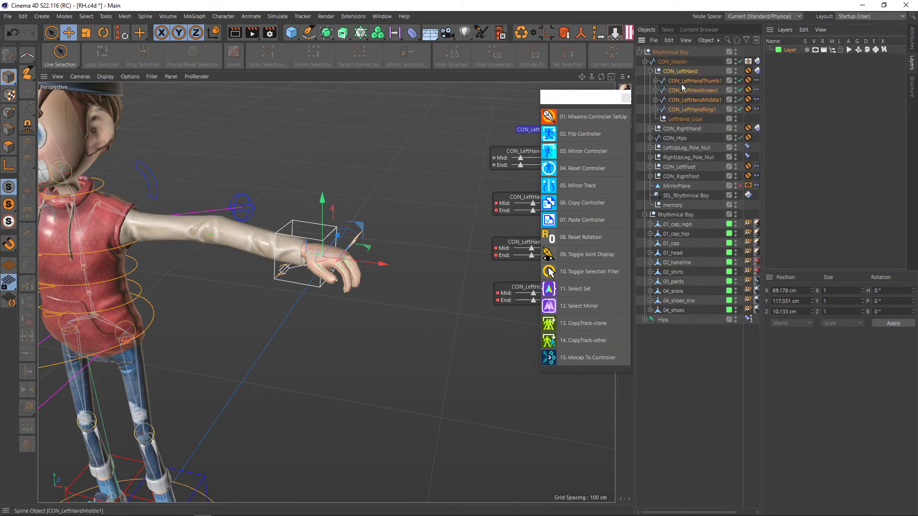
pyautogui.click(640, 52)
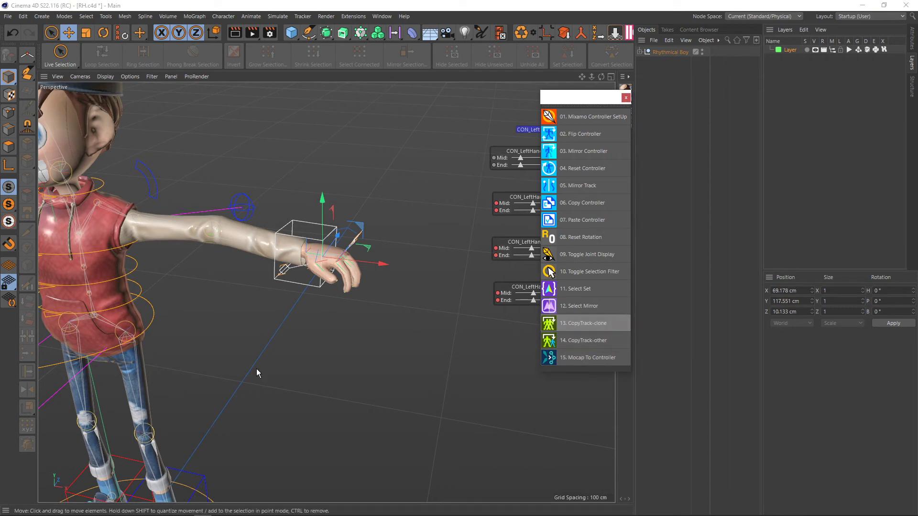
# Step: Orbit, zoom out and pan until the full character and floor circle are visible
pyautogui.moveTo(256, 369)
pyautogui.keyDown('alt'); pyautogui.mouseDown()
pyautogui.moveTo(329, 340)
pyautogui.moveTo(354, 286)
pyautogui.moveTo(312, 306)
pyautogui.mouseUp(); pyautogui.keyUp('alt')
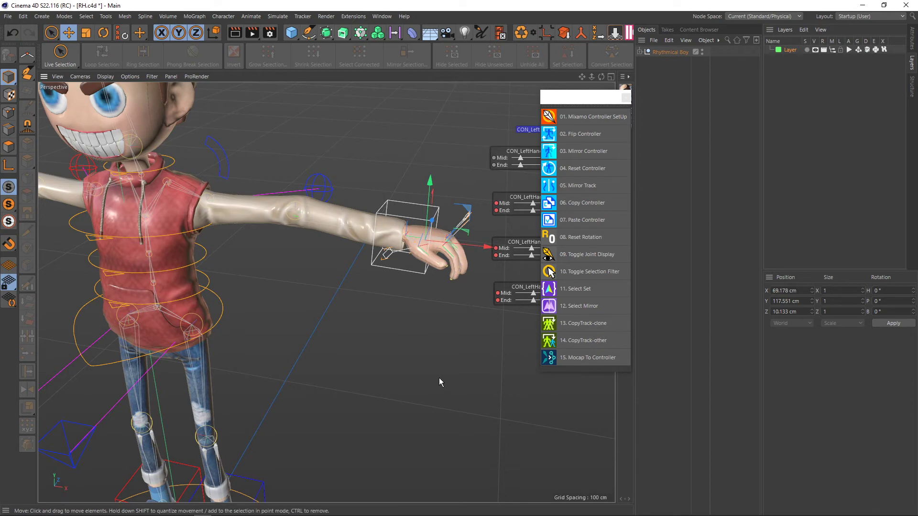
pyautogui.moveTo(434, 350)
pyautogui.keyDown('alt'); pyautogui.mouseDown()
pyautogui.moveTo(387, 359)
pyautogui.moveTo(432, 360)
pyautogui.mouseUp(); pyautogui.keyUp('alt')
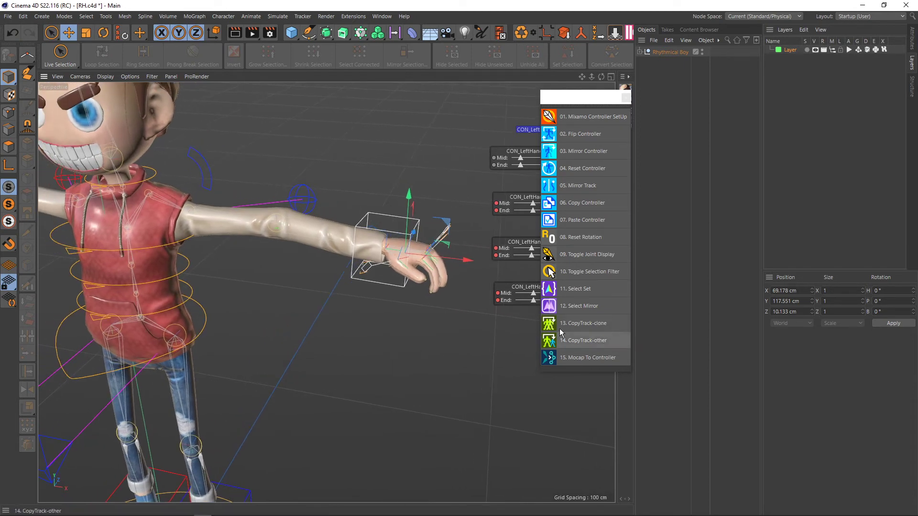
pyautogui.click(849, 17)
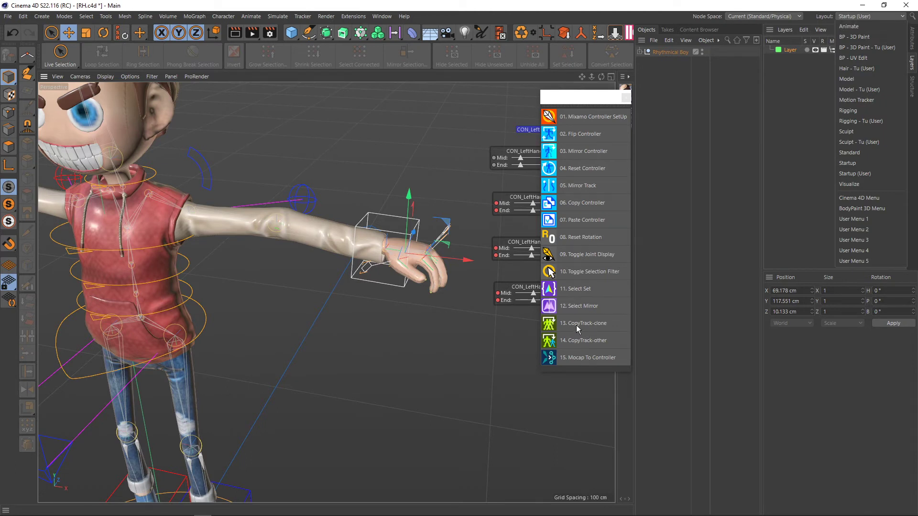
pyautogui.scroll(-2, 397, 348)
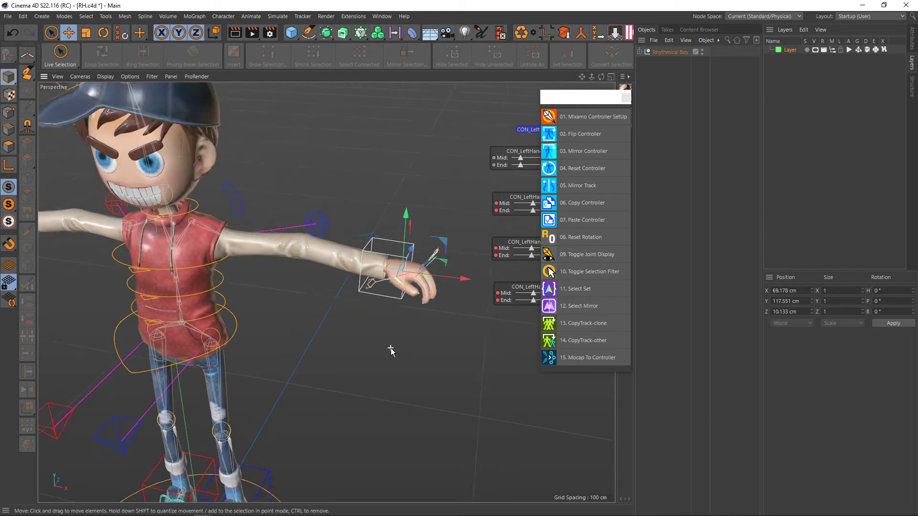
pyautogui.scroll(-2, 377, 354)
pyautogui.scroll(-2, 359, 334)
pyautogui.scroll(-2, 343, 313)
pyautogui.scroll(-1, 286, 260)
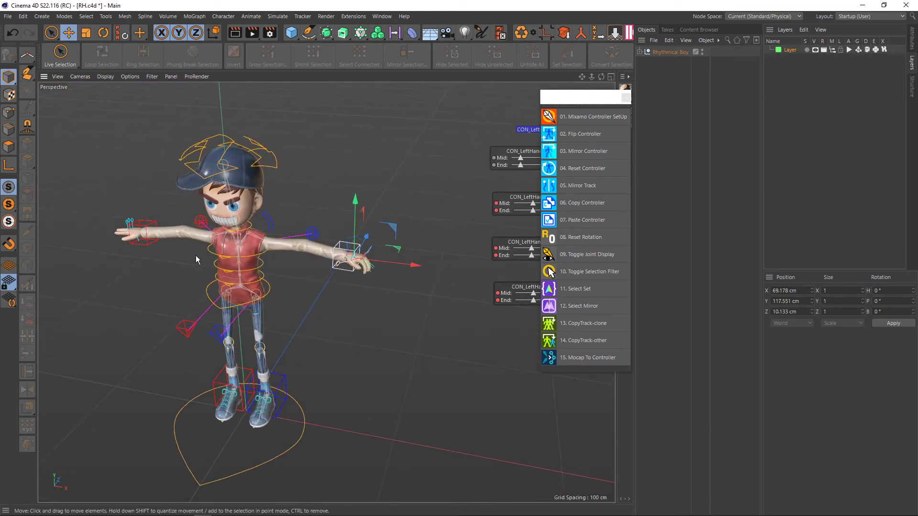
pyautogui.keyDown('alt'); pyautogui.moveTo(267, 294); pyautogui.dragTo(251, 277, button='middle'); pyautogui.keyUp('alt')
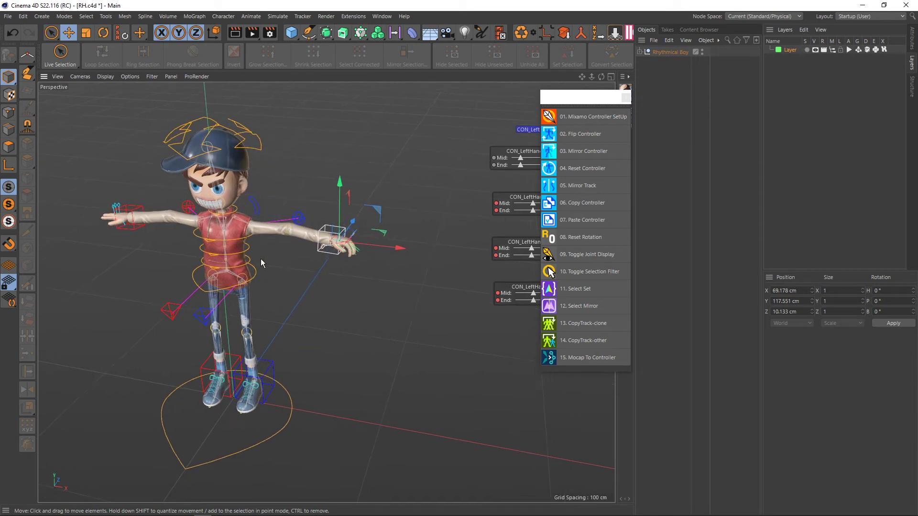
# Step: Orbit the view slightly with the RH Character Tools palette floating beside the rig
pyautogui.keyDown('alt'); pyautogui.moveTo(367, 294); pyautogui.dragTo(431, 259); pyautogui.keyUp('alt')
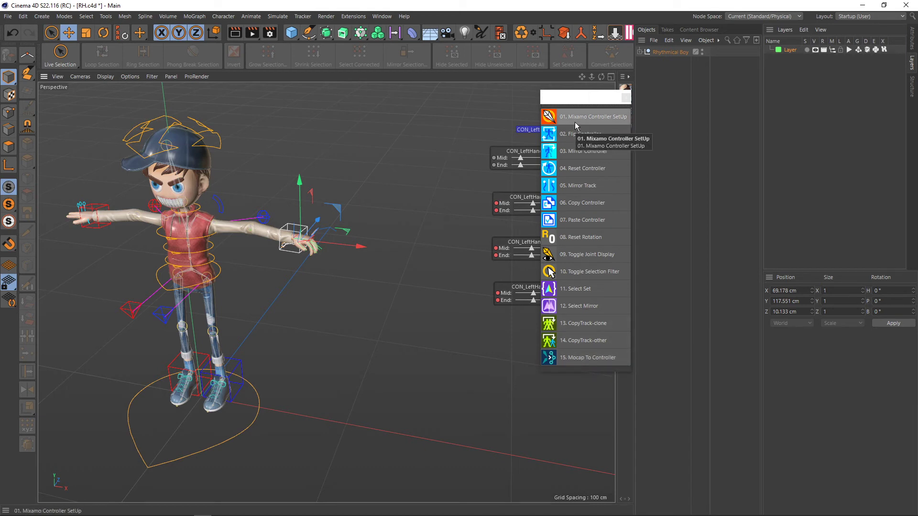
# Step: Turn the view to the character's front and nudge the script palette aside
pyautogui.click(594, 355)
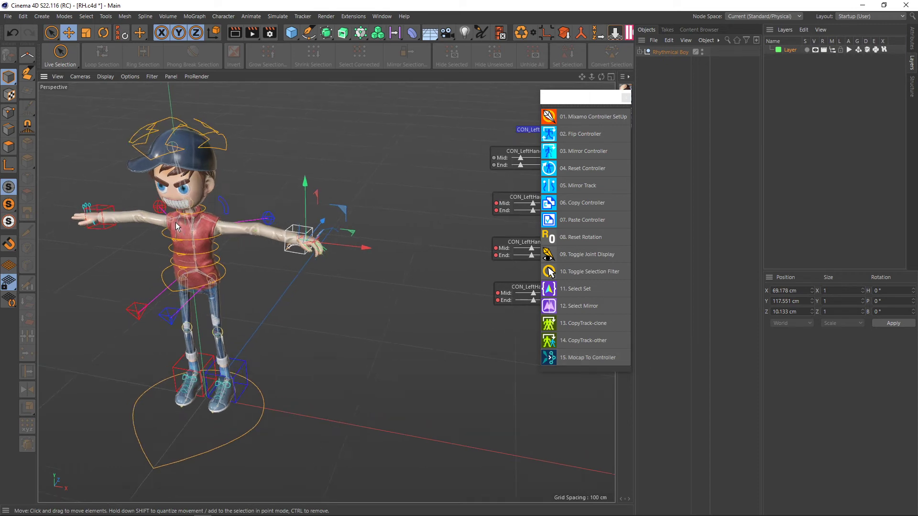
pyautogui.scroll(2, 176, 222)
pyautogui.moveTo(194, 231)
pyautogui.keyDown('alt'); pyautogui.mouseDown()
pyautogui.moveTo(262, 242)
pyautogui.moveTo(308, 271)
pyautogui.moveTo(281, 297)
pyautogui.moveTo(370, 242)
pyautogui.mouseUp(); pyautogui.keyUp('alt')
pyautogui.scroll(3, 211, 261)
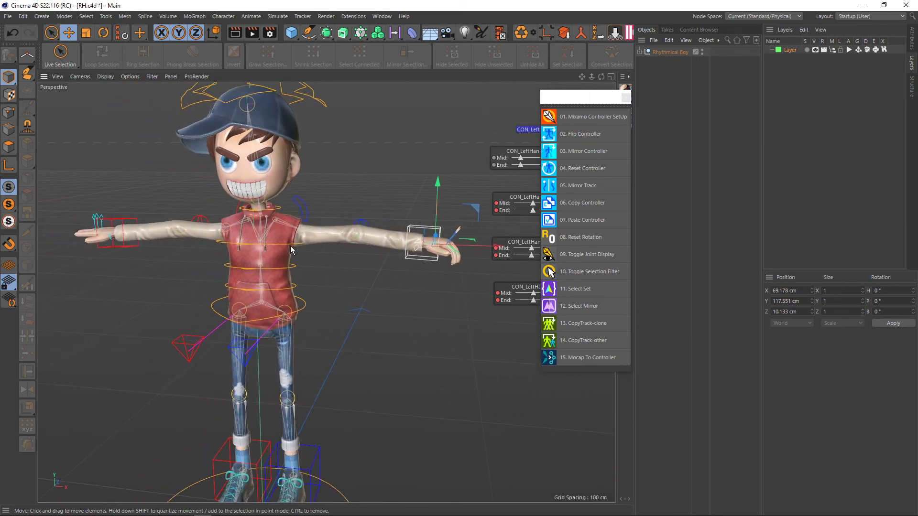
pyautogui.scroll(-2, 291, 250)
pyautogui.scroll(-2, 309, 271)
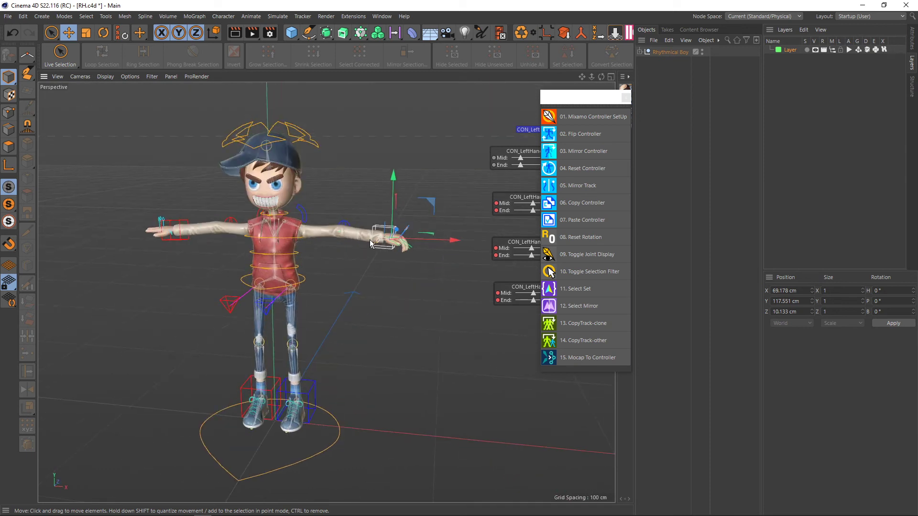
pyautogui.moveTo(583, 99); pyautogui.dragTo(579, 99)
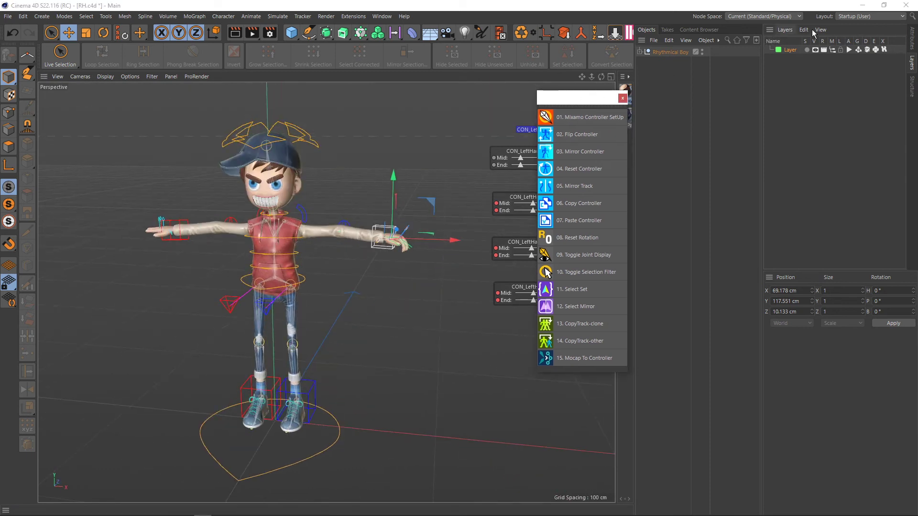
pyautogui.keyDown('alt'); pyautogui.moveTo(315, 243); pyautogui.dragTo(335, 240); pyautogui.keyUp('alt')
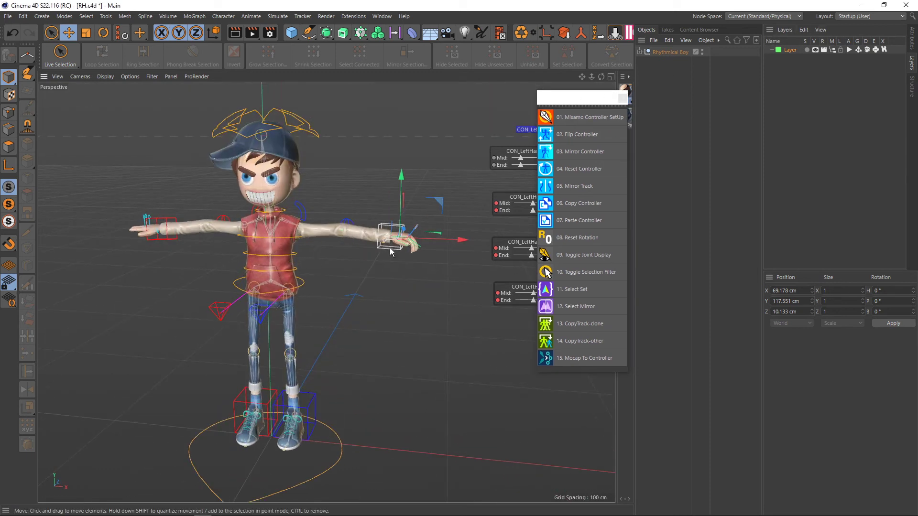
# Step: Switch to the Standard layout, maximize the window and deselect the hand controller
pyautogui.click(870, 17)
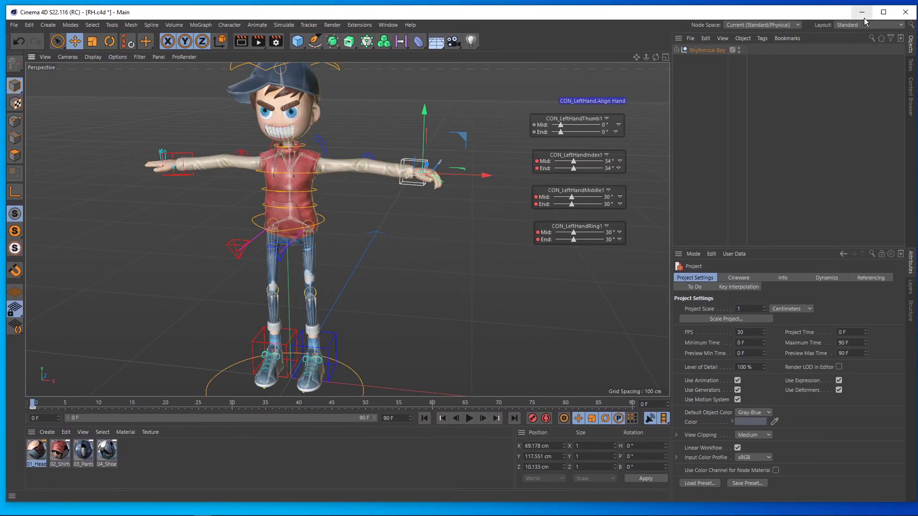
pyautogui.click(883, 12)
pyautogui.scroll(-3, 383, 208)
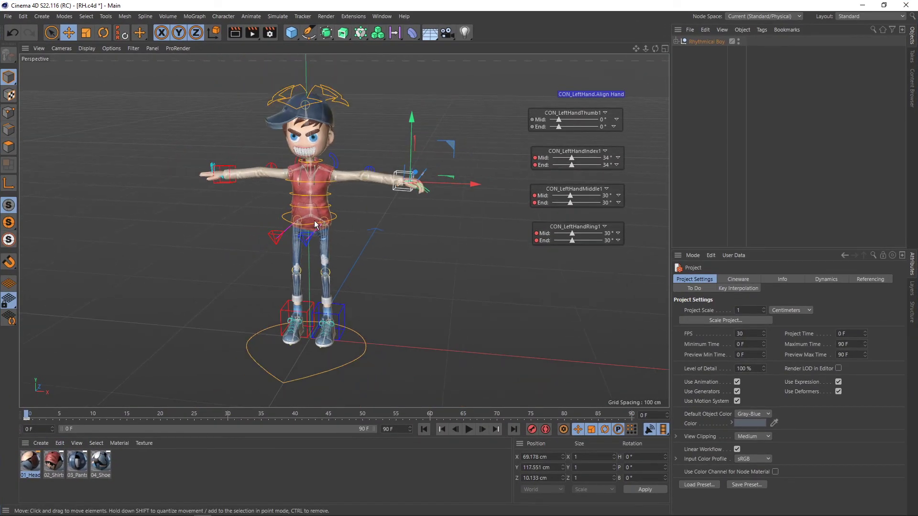
pyautogui.keyDown('alt'); pyautogui.moveTo(315, 224); pyautogui.dragTo(413, 224); pyautogui.keyUp('alt')
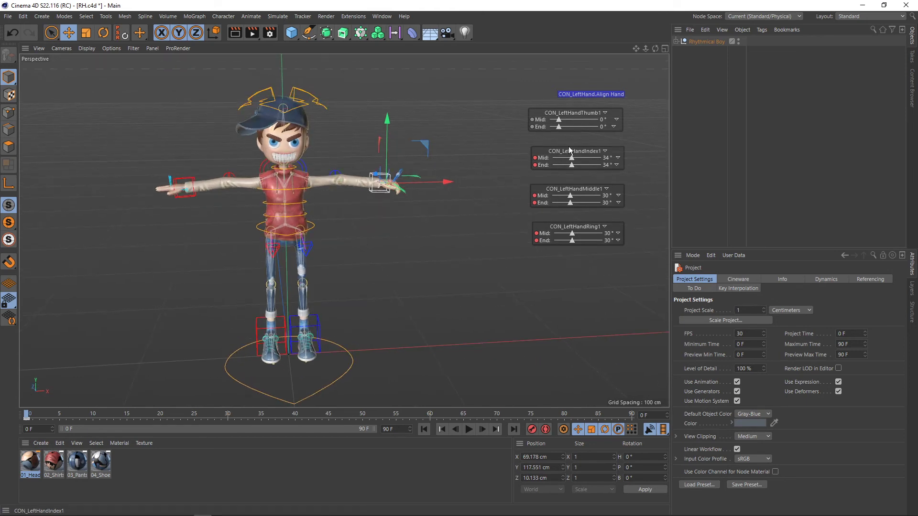
pyautogui.click(399, 224)
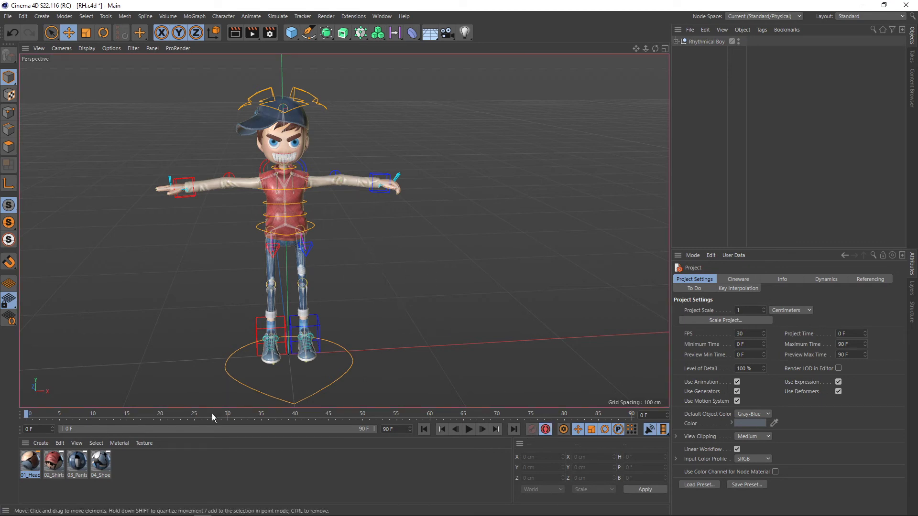
# Step: At frame 20, raise and tilt the left hand and lift the right foot forward
pyautogui.click(382, 184)
pyautogui.moveTo(381, 129); pyautogui.dragTo(378, 62)
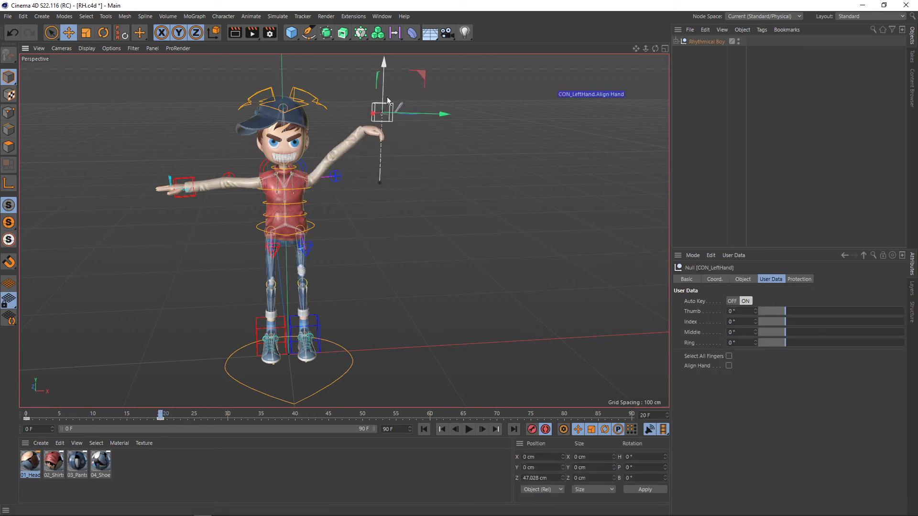
pyautogui.press('r')
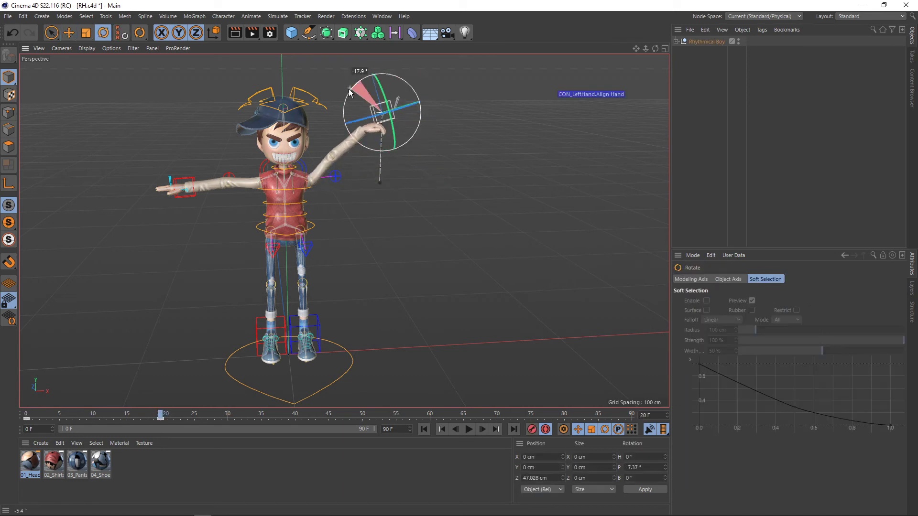
pyautogui.moveTo(362, 81); pyautogui.dragTo(337, 136)
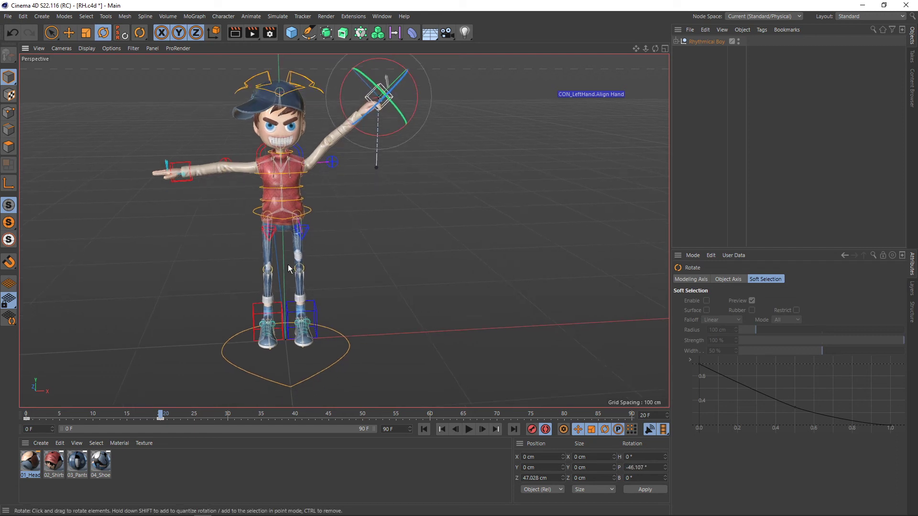
pyautogui.click(256, 317)
pyautogui.press('e')
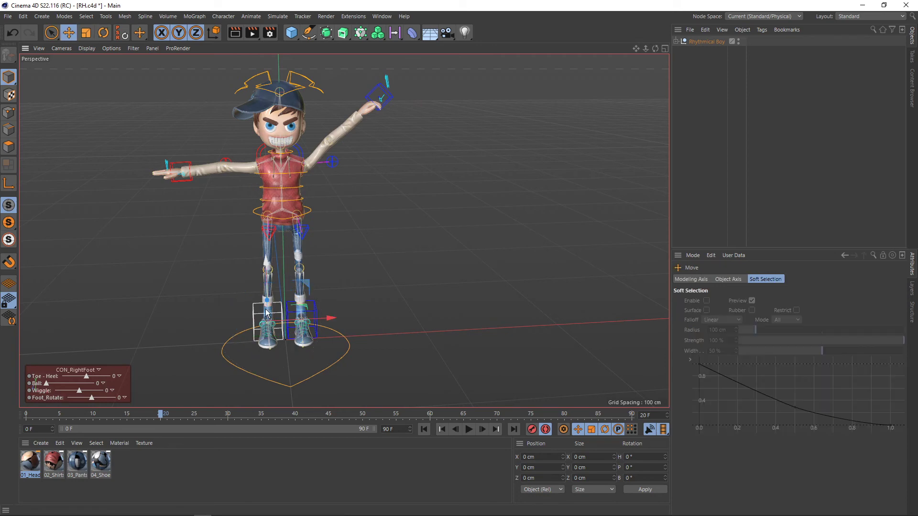
pyautogui.moveTo(268, 273)
pyautogui.mouseDown()
pyautogui.moveTo(259, 216)
pyautogui.moveTo(146, 294)
pyautogui.mouseUp()
pyautogui.moveTo(325, 276)
pyautogui.mouseDown()
pyautogui.moveTo(243, 265)
pyautogui.moveTo(487, 306)
pyautogui.moveTo(409, 282)
pyautogui.moveTo(306, 393)
pyautogui.mouseUp()
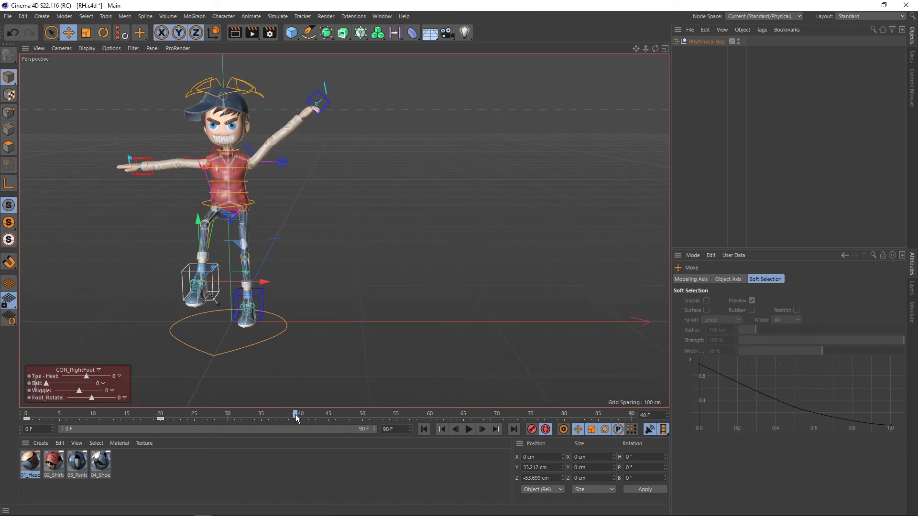
# Step: At frame 40, lower the left hand beside the body and rotate it
pyautogui.click(328, 111)
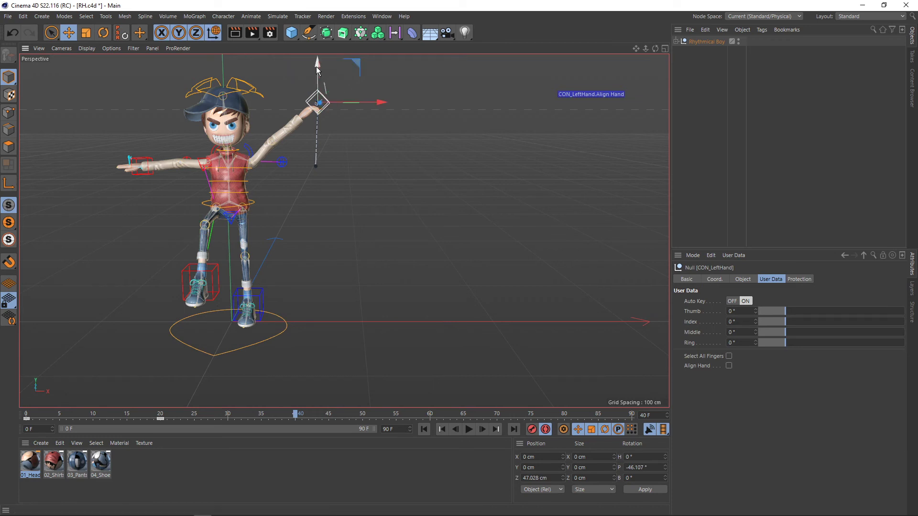
pyautogui.moveTo(317, 67); pyautogui.dragTo(309, 199)
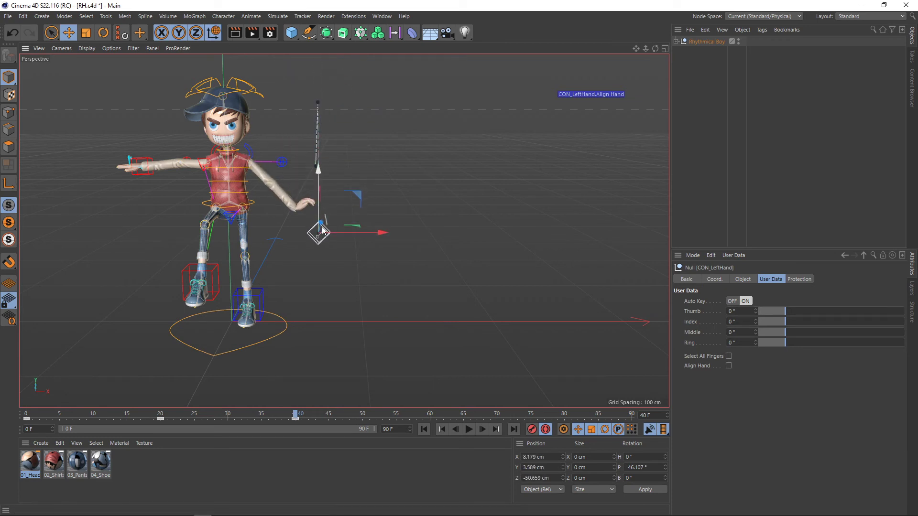
pyautogui.press('r')
pyautogui.moveTo(353, 218); pyautogui.dragTo(351, 256)
pyautogui.moveTo(230, 300)
pyautogui.keyDown('alt'); pyautogui.mouseDown()
pyautogui.moveTo(148, 311)
pyautogui.moveTo(171, 302)
pyautogui.mouseUp(); pyautogui.keyUp('alt')
# Step: Lower the right foot, enable Down to Floor in User Data, and slide it back to Z -7.094 cm
pyautogui.click(200, 261)
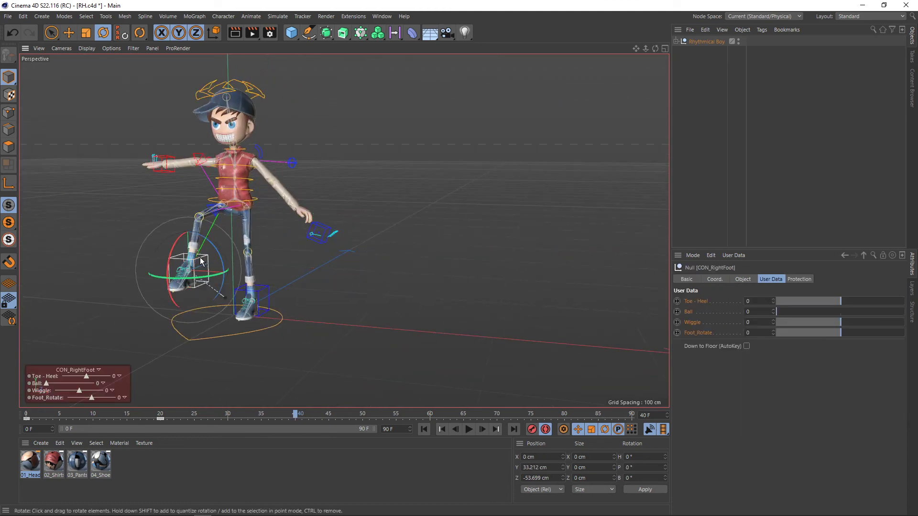
pyautogui.press('e')
pyautogui.moveTo(187, 211)
pyautogui.mouseDown()
pyautogui.moveTo(188, 259)
pyautogui.moveTo(197, 243)
pyautogui.moveTo(154, 288)
pyautogui.moveTo(172, 306)
pyautogui.moveTo(230, 321)
pyautogui.mouseUp()
pyautogui.scroll(3, 192, 316)
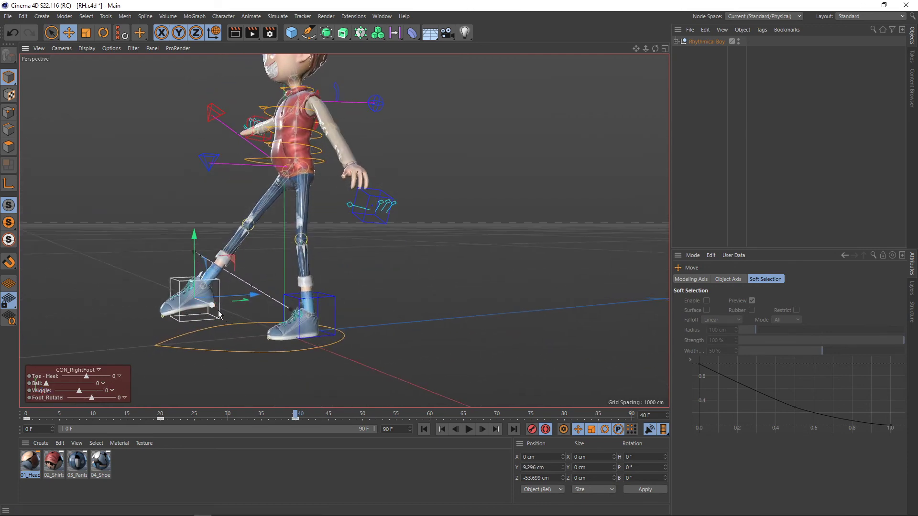
pyautogui.click(219, 315)
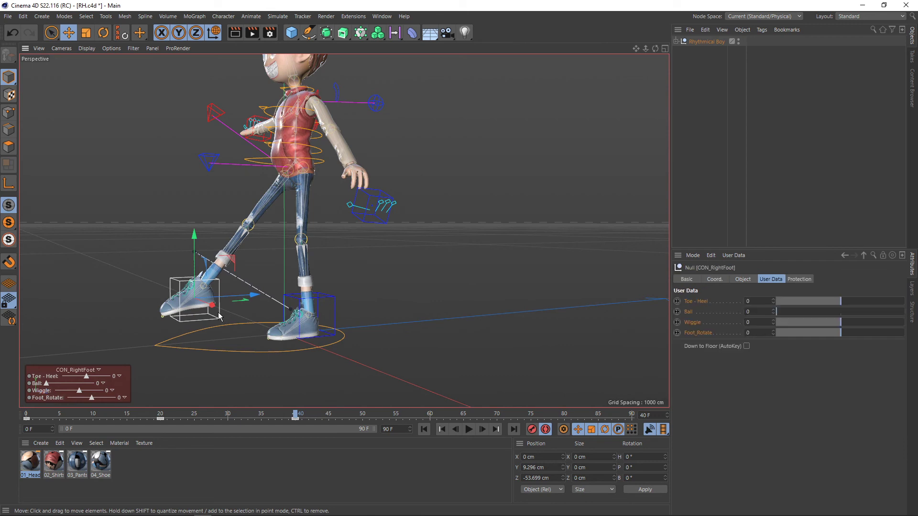
pyautogui.click(747, 346)
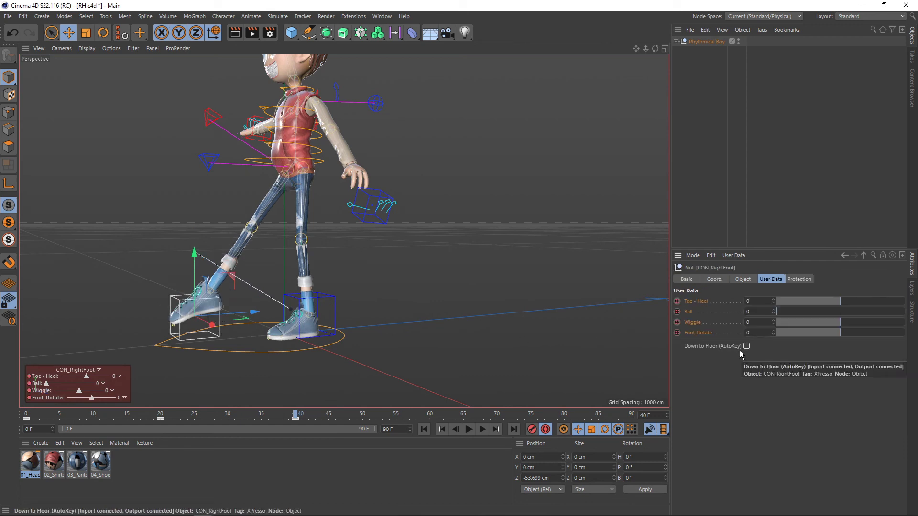
pyautogui.click(747, 346)
pyautogui.moveTo(364, 349)
pyautogui.keyDown('alt'); pyautogui.mouseDown()
pyautogui.moveTo(288, 309)
pyautogui.moveTo(305, 331)
pyautogui.moveTo(200, 351)
pyautogui.mouseUp(); pyautogui.keyUp('alt')
pyautogui.moveTo(248, 318)
pyautogui.mouseDown()
pyautogui.moveTo(337, 303)
pyautogui.moveTo(394, 315)
pyautogui.moveTo(348, 400)
pyautogui.mouseUp()
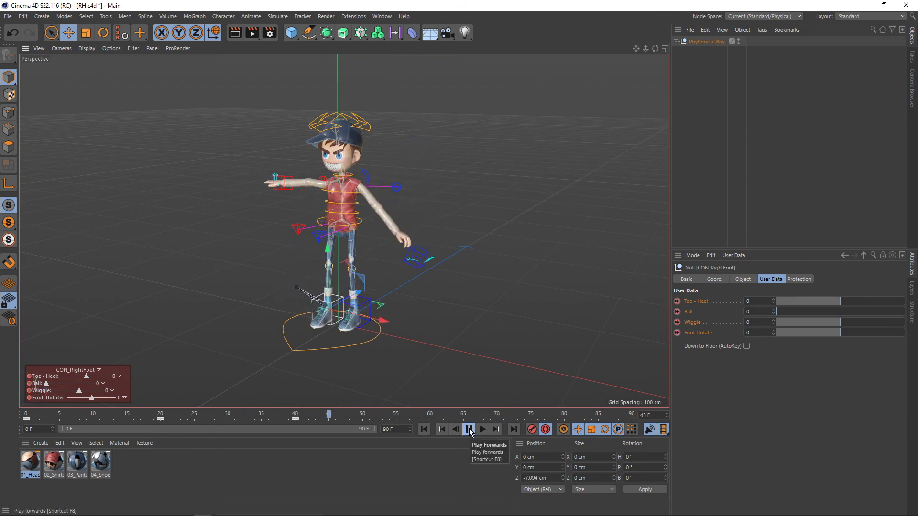
# Step: End the animation at frame 50 and orbit to a three-quarter view of the boy
pyautogui.write('50')
pyautogui.press('Return')
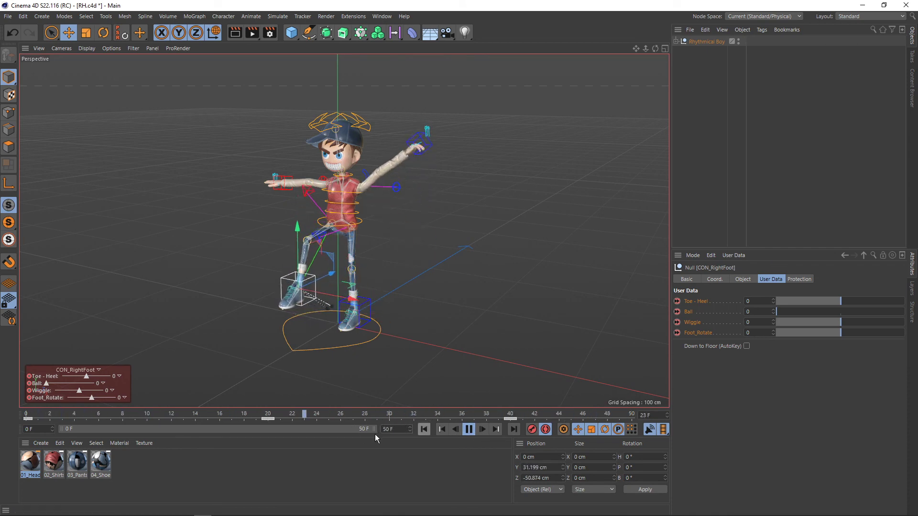
pyautogui.moveTo(350, 345)
pyautogui.keyDown('alt'); pyautogui.mouseDown()
pyautogui.moveTo(444, 342)
pyautogui.moveTo(429, 297)
pyautogui.mouseUp(); pyautogui.keyUp('alt')
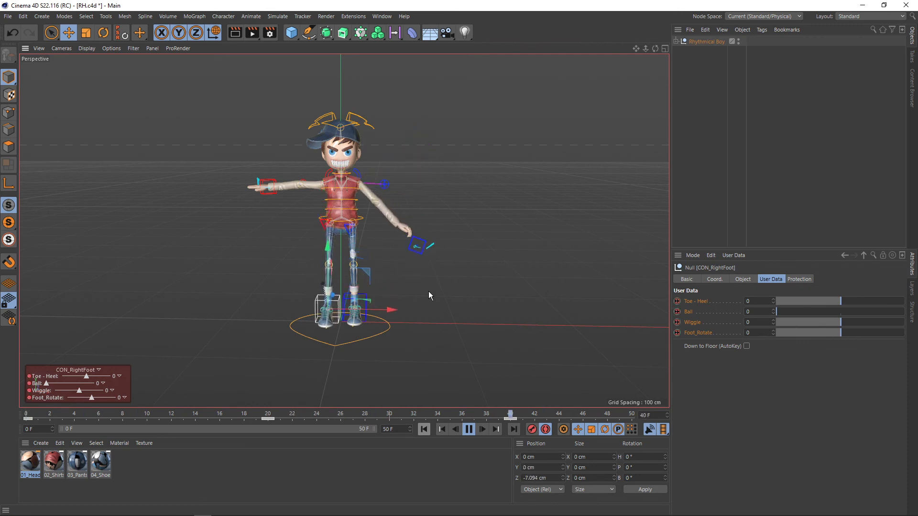
pyautogui.moveTo(434, 203)
pyautogui.keyDown('alt'); pyautogui.mouseDown()
pyautogui.moveTo(449, 228)
pyautogui.moveTo(378, 257)
pyautogui.moveTo(386, 257)
pyautogui.mouseUp(); pyautogui.keyUp('alt')
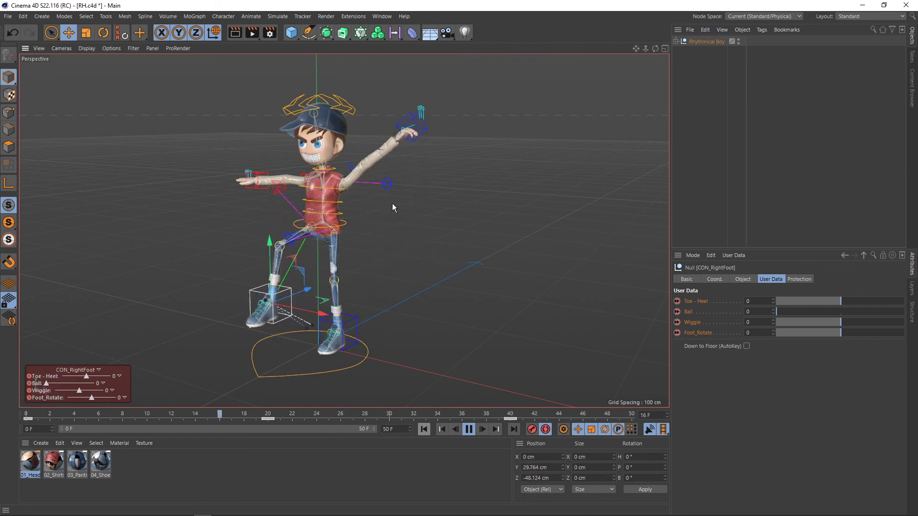
pyautogui.click(863, 17)
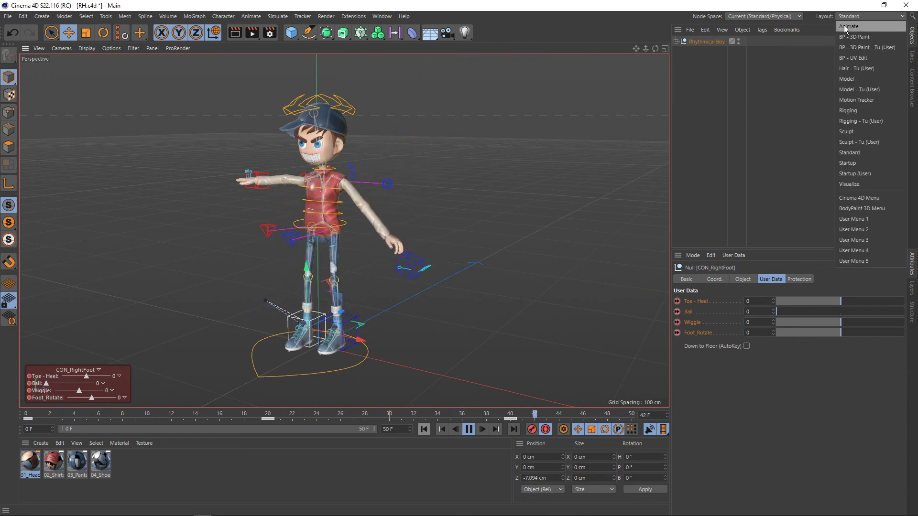
# Step: Switch the interface to the Animate layout to show the Dope Sheet with the controller keys
pyautogui.click(856, 27)
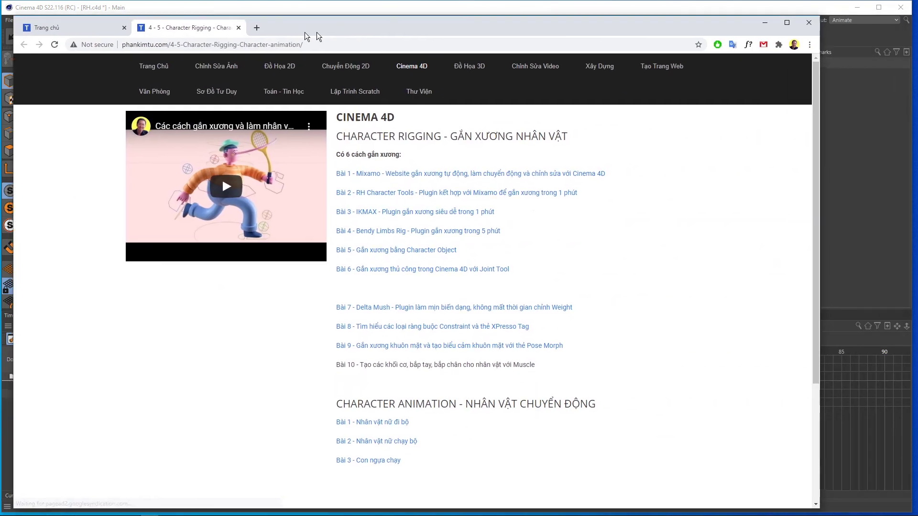
# Step: Nudge the Chrome window showing the phankimtu.com rigging lessons slightly
pyautogui.moveTo(319, 23); pyautogui.dragTo(318, 24)
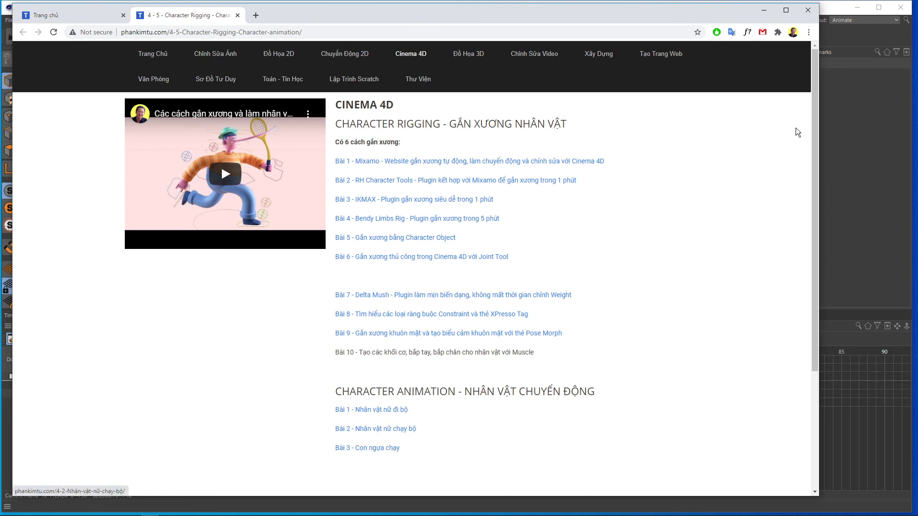
pyautogui.click(764, 11)
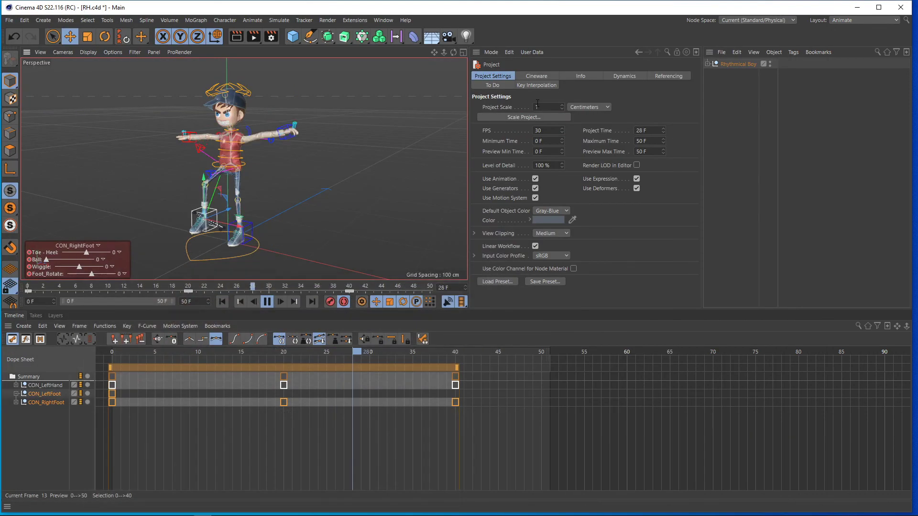